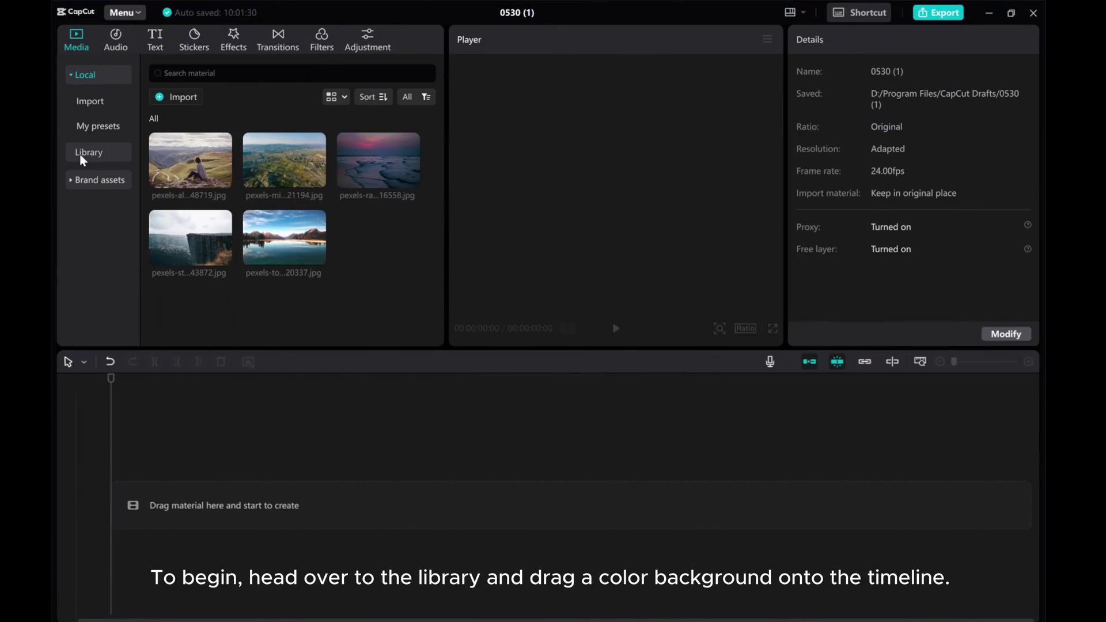
# Step: Add the Solid Color Pink background from Library > Background to the timeline
pyautogui.click(81, 152)
pyautogui.click(71, 105)
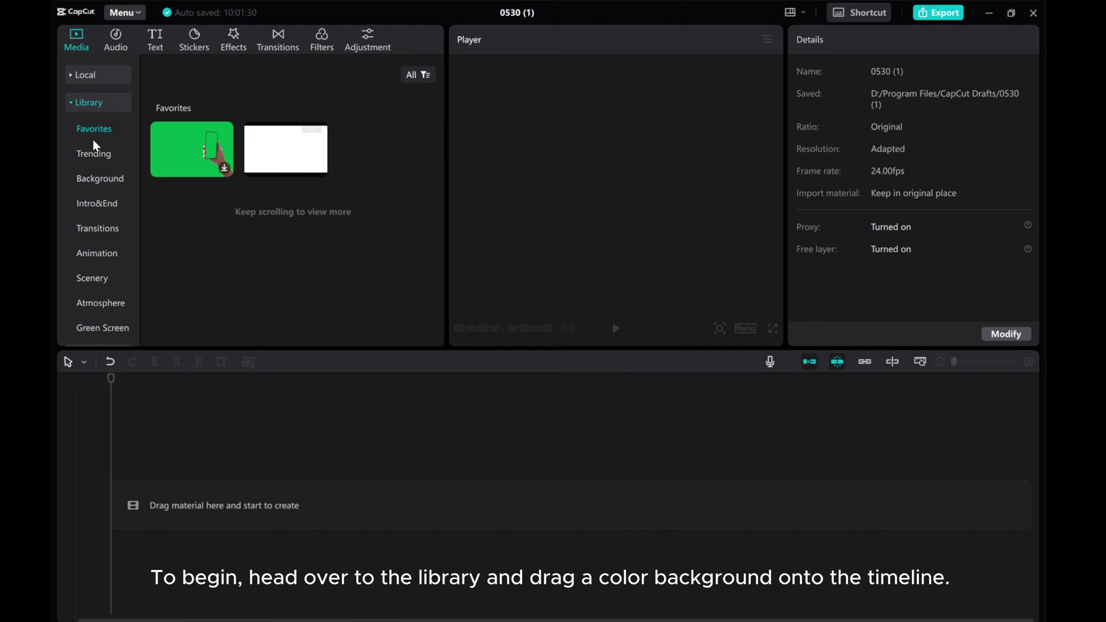
pyautogui.click(94, 183)
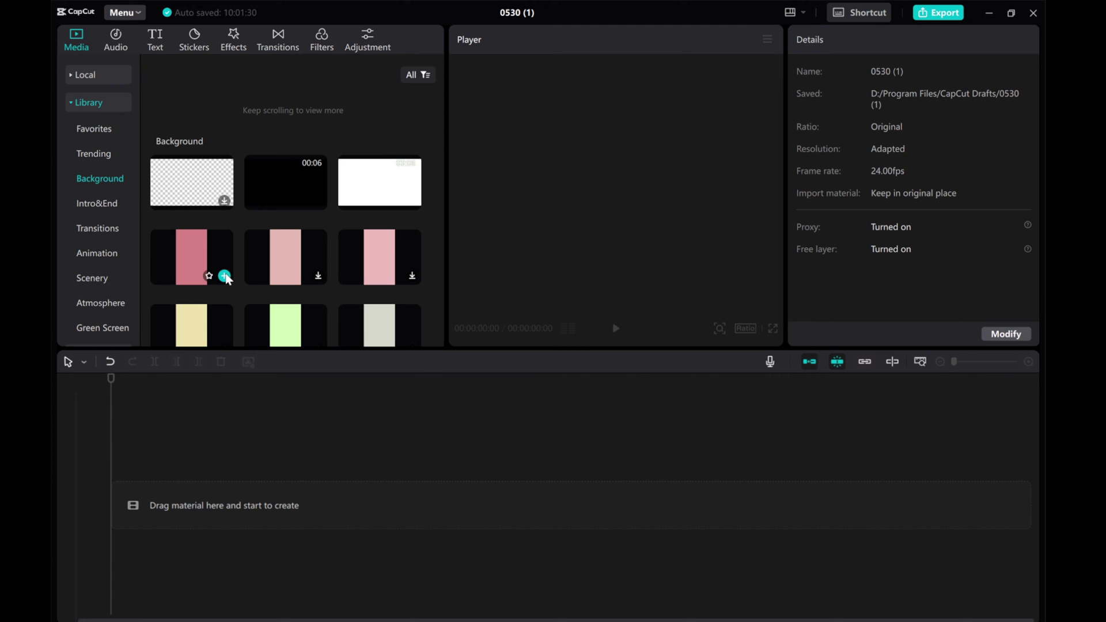
pyautogui.click(224, 276)
# Step: Set the canvas to 16:9, then rotate the pink background 90° and scale it to 177%
pyautogui.click(269, 519)
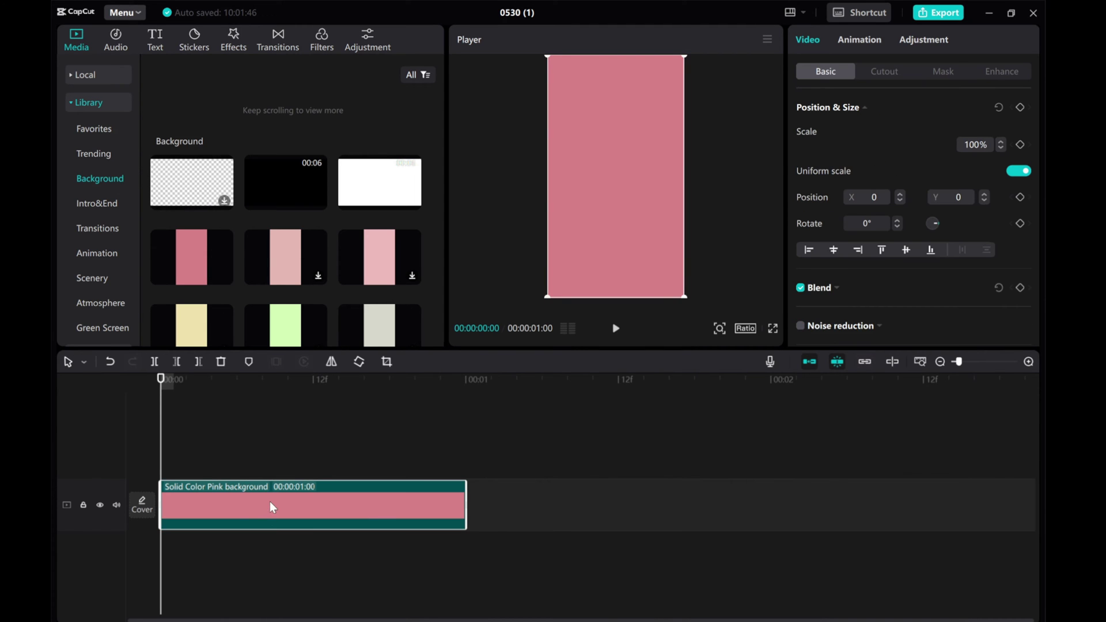
pyautogui.click(746, 328)
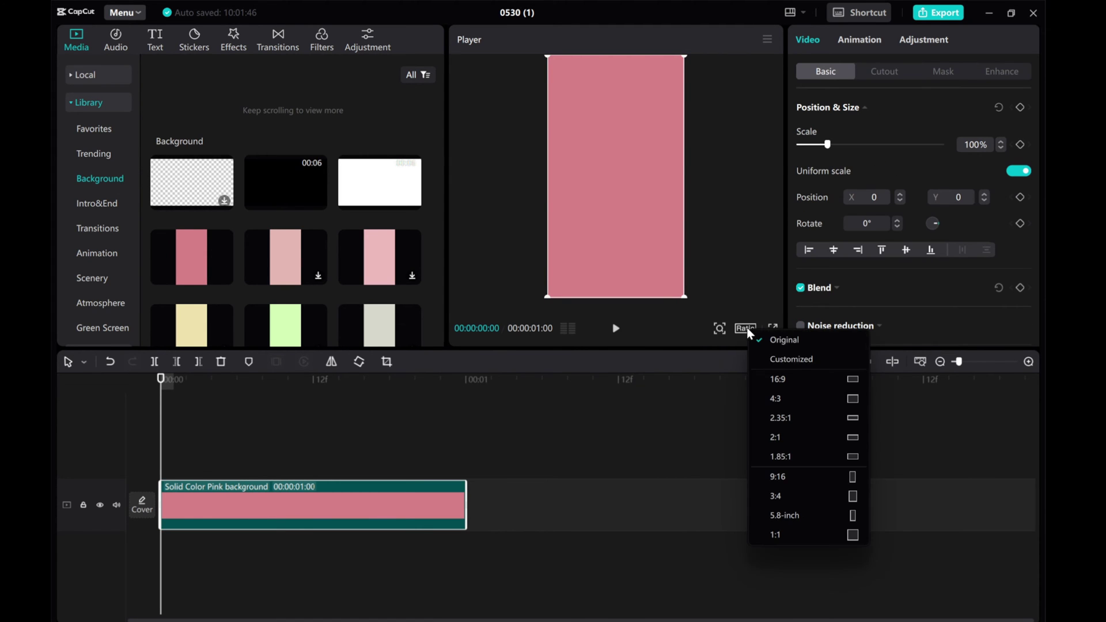
pyautogui.click(772, 378)
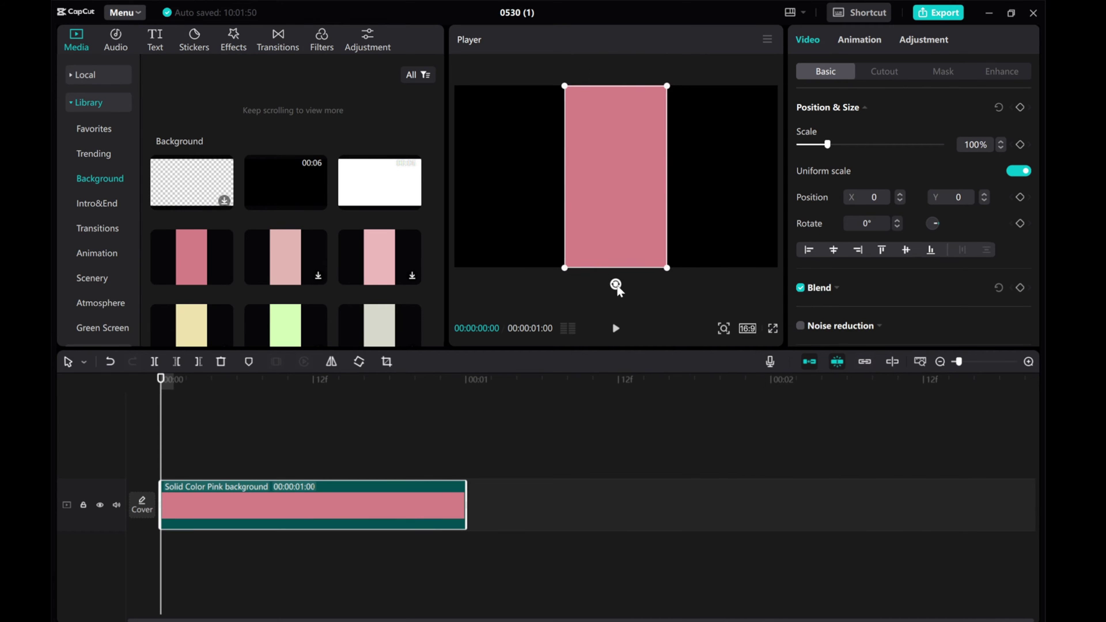
pyautogui.moveTo(614, 282); pyautogui.dragTo(506, 180)
pyautogui.moveTo(523, 228); pyautogui.dragTo(408, 274)
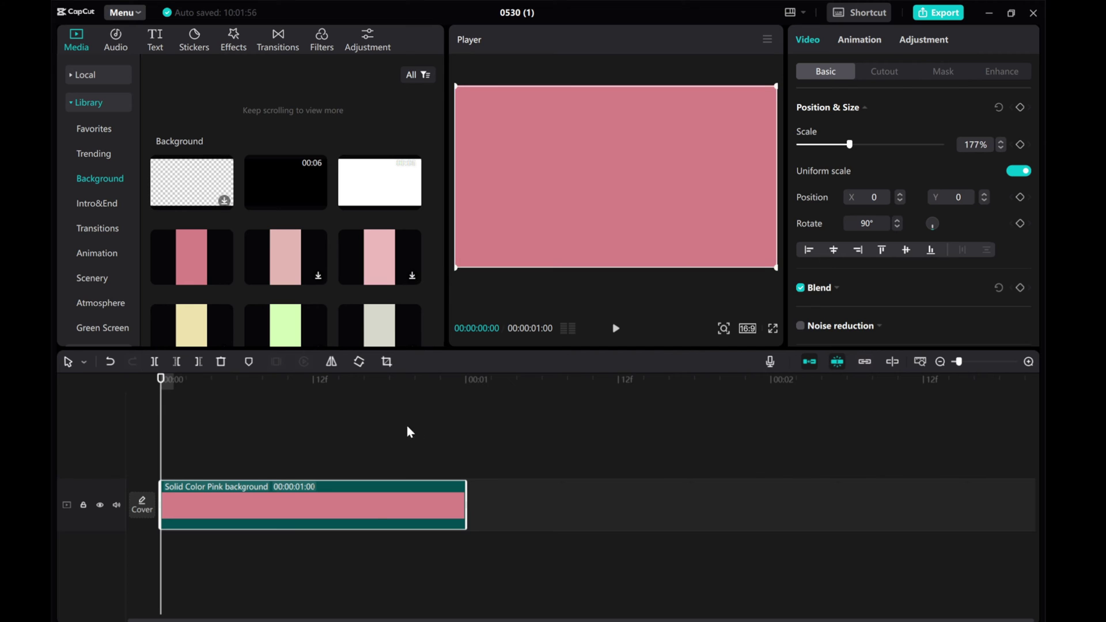
# Step: Stretch the pink background clip's right edge out to a duration of 00:00:05:00
pyautogui.moveTo(465, 494); pyautogui.dragTo(478, 494)
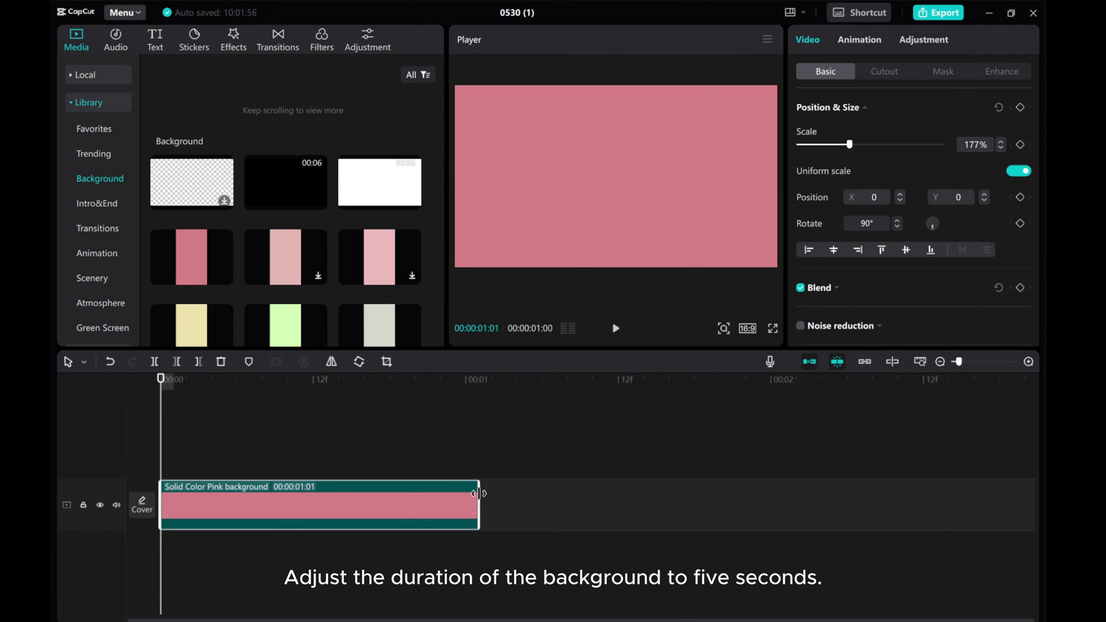
pyautogui.click(936, 363)
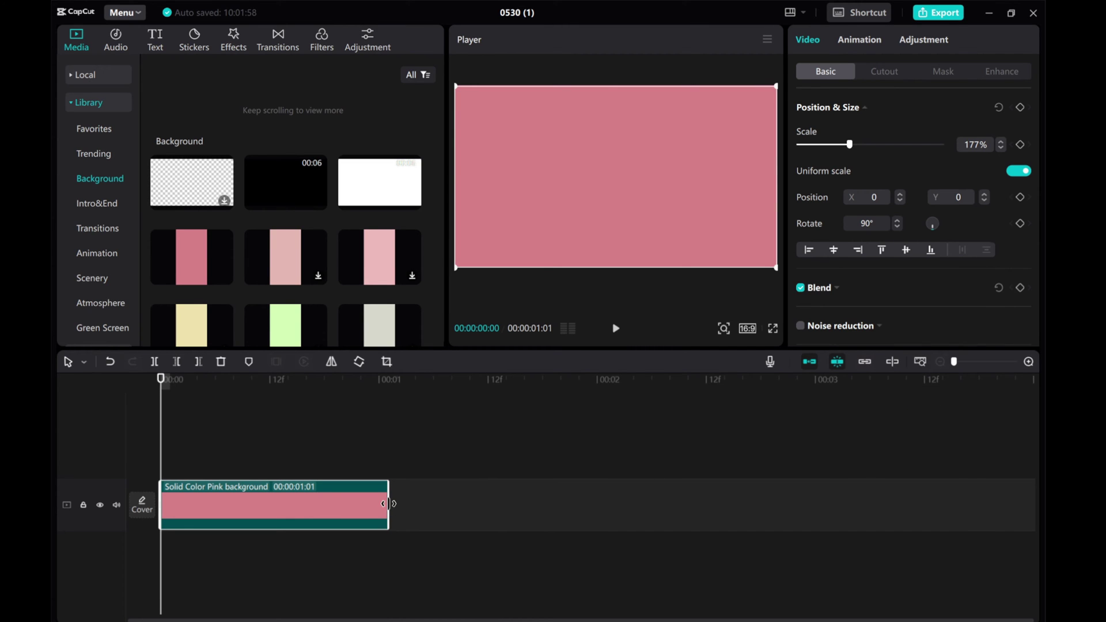
pyautogui.moveTo(388, 504); pyautogui.dragTo(839, 503)
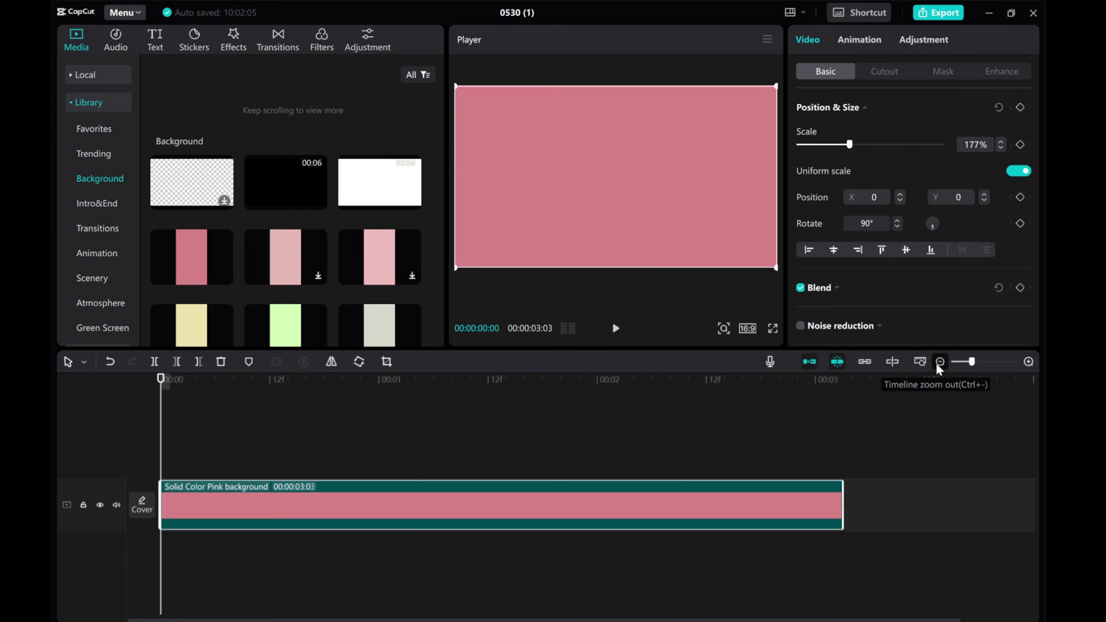
pyautogui.click(937, 363)
pyautogui.moveTo(502, 502); pyautogui.dragTo(707, 499)
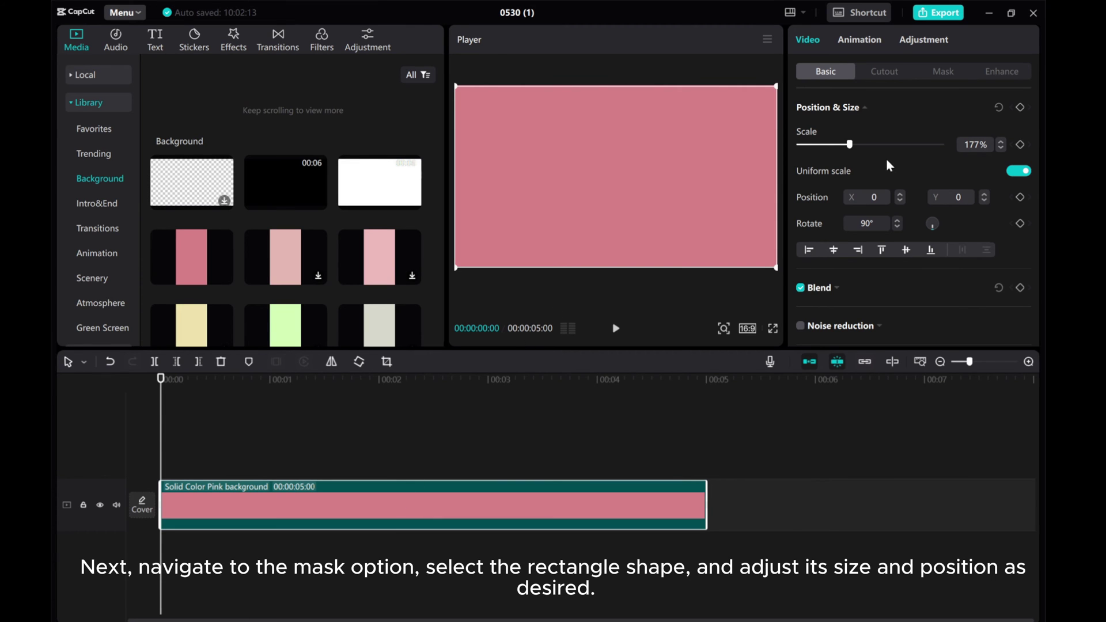
# Step: Apply a Rectangle mask to the pink background, shaped into a thin low band (58 × 541, X 113)
pyautogui.click(935, 71)
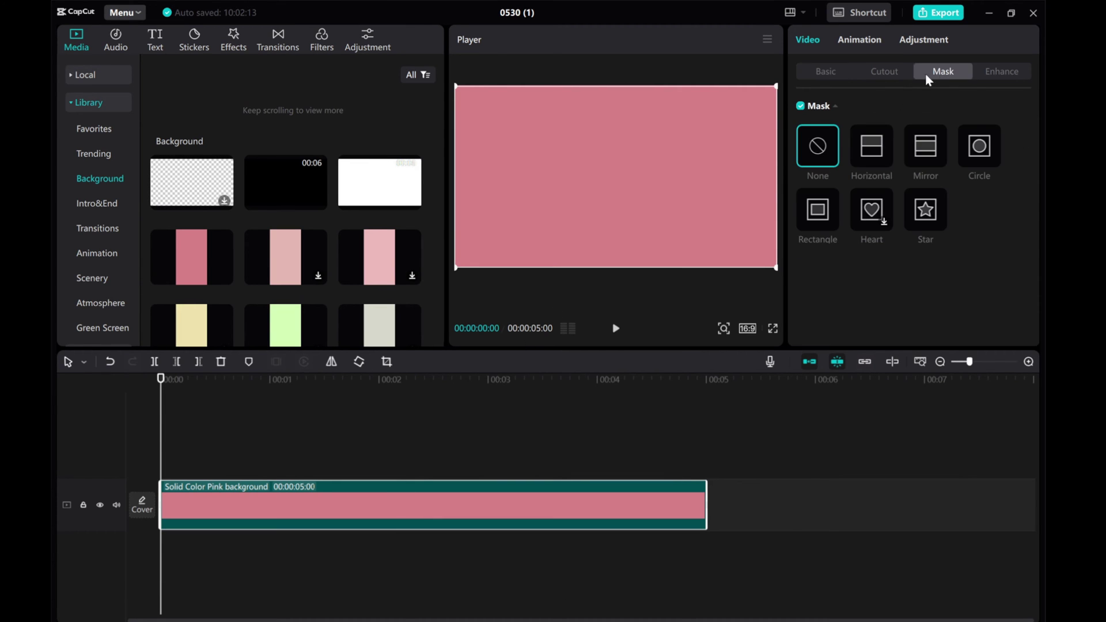
pyautogui.click(824, 225)
pyautogui.moveTo(578, 208); pyautogui.dragTo(481, 203)
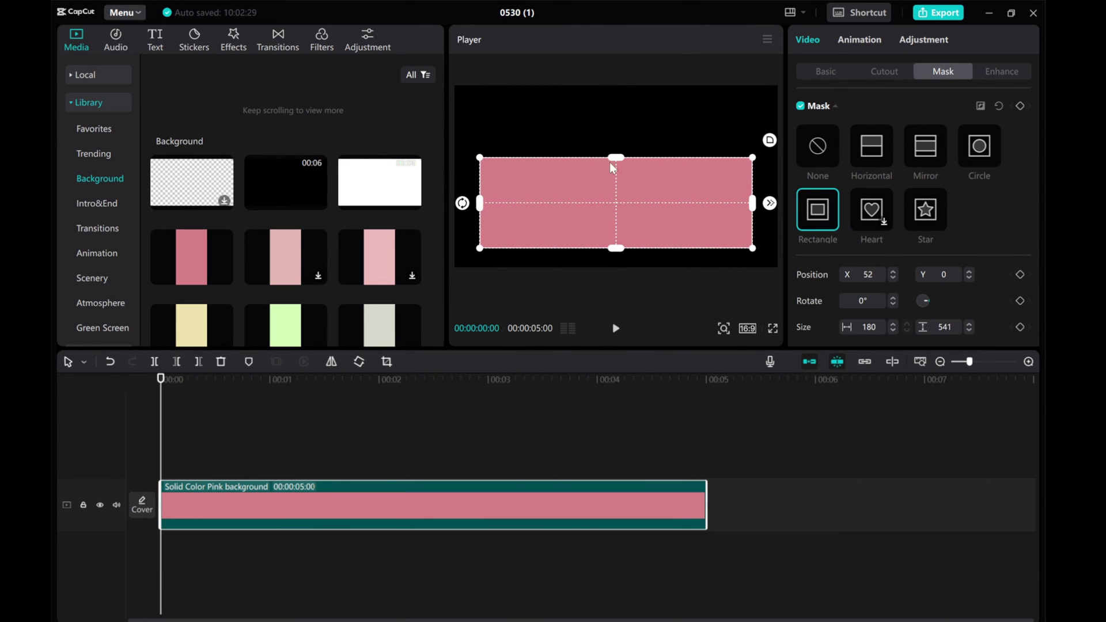
pyautogui.moveTo(612, 163); pyautogui.dragTo(603, 211)
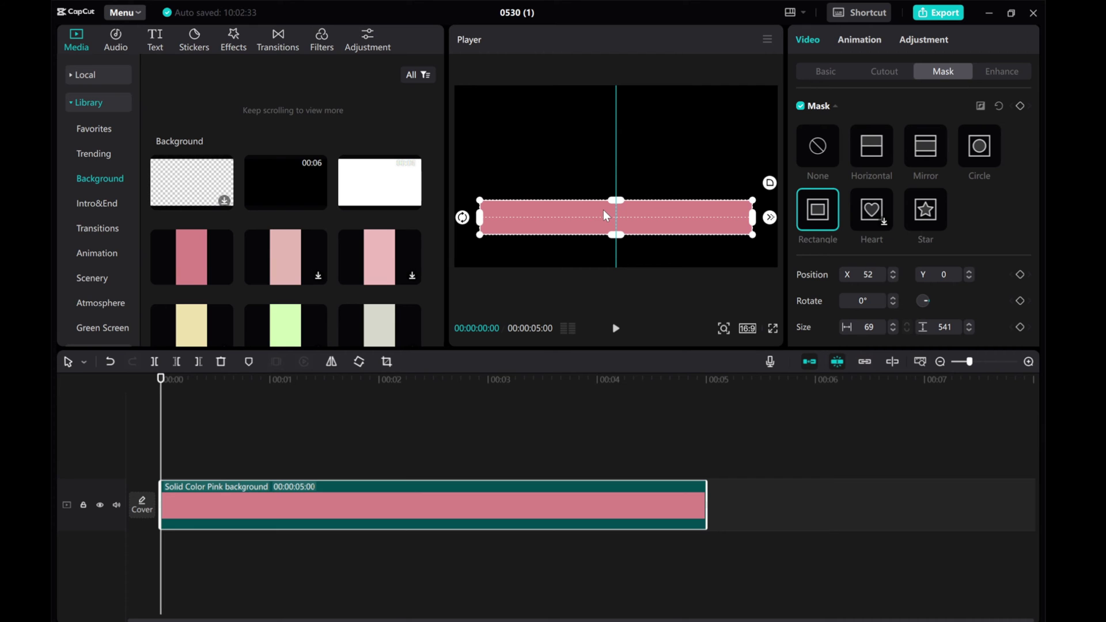
pyautogui.moveTo(603, 210)
pyautogui.mouseDown()
pyautogui.moveTo(607, 226)
pyautogui.moveTo(620, 213)
pyautogui.moveTo(604, 225)
pyautogui.mouseUp()
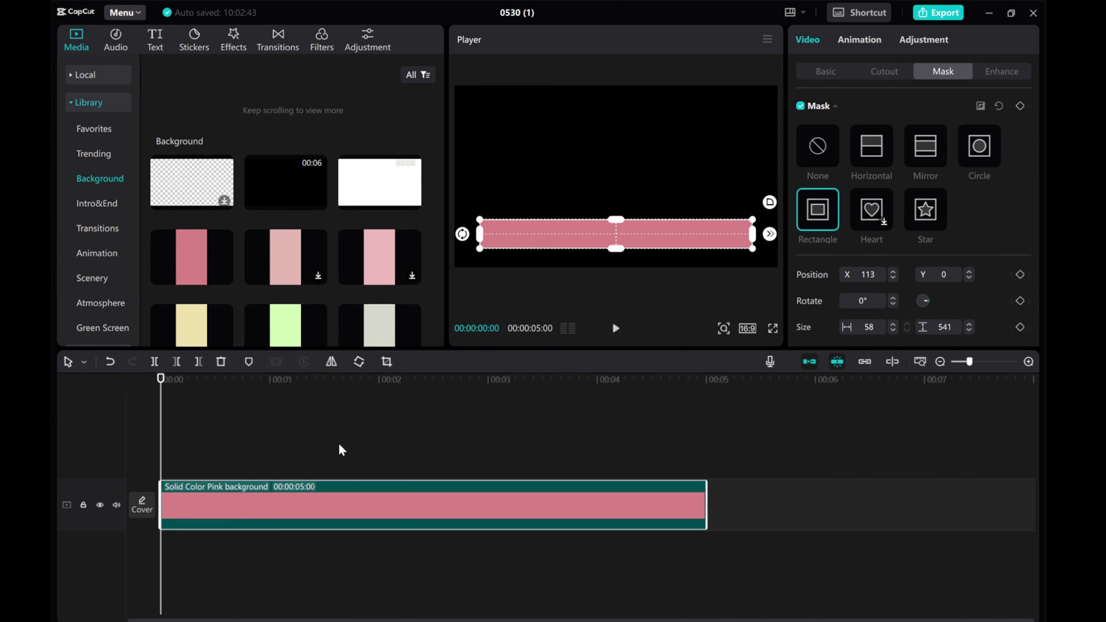
# Step: Combine the masked pink clip into Compound clip1 via its context menu
pyautogui.rightClick(258, 503)
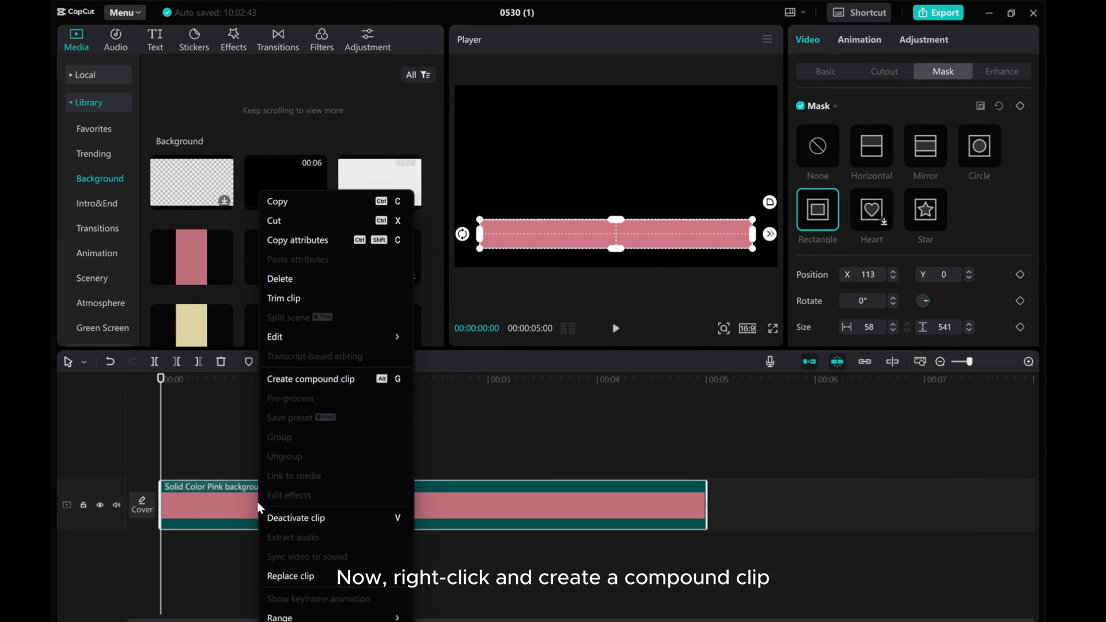
pyautogui.click(316, 382)
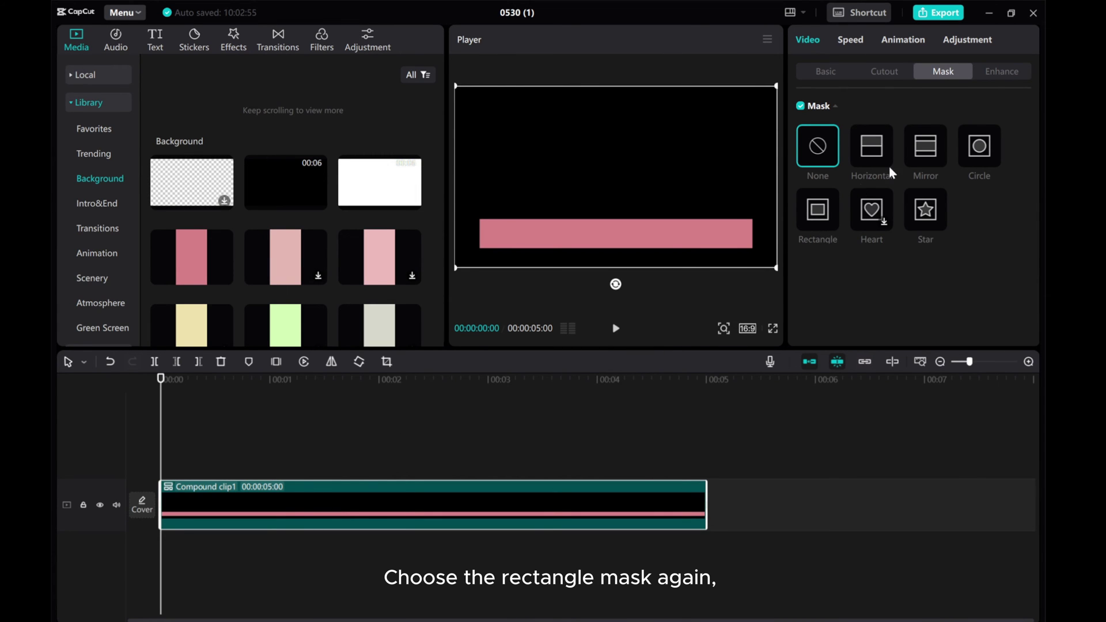
# Step: Fit an inverted 1600 × 135 Rectangle mask at Y -336 over the pink bar
pyautogui.click(821, 212)
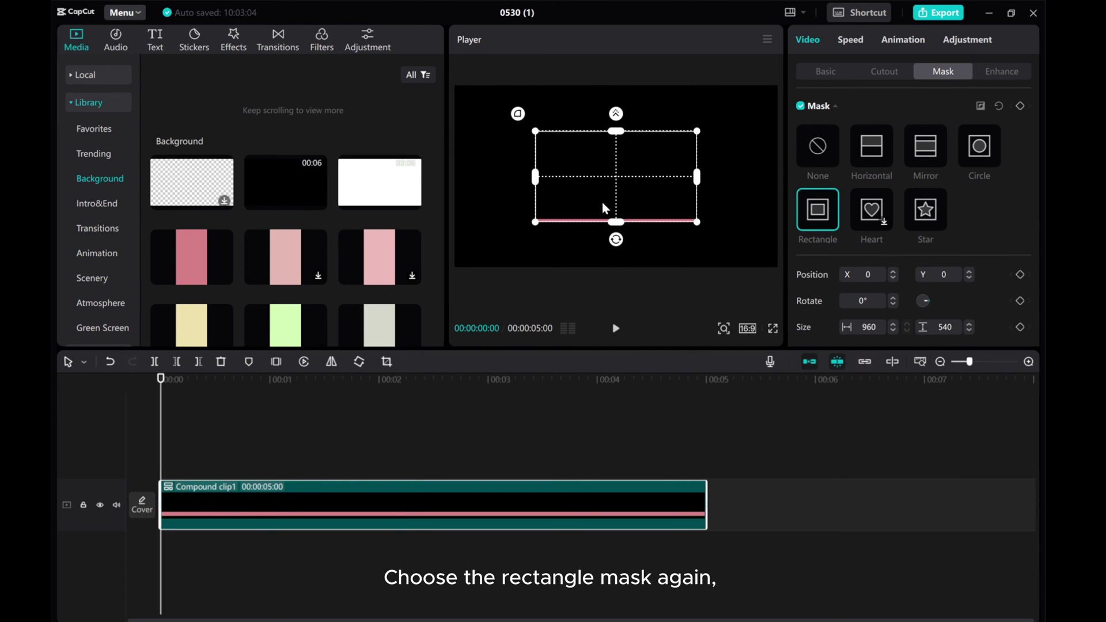
pyautogui.moveTo(611, 204); pyautogui.dragTo(613, 226)
pyautogui.moveTo(612, 154); pyautogui.dragTo(611, 193)
pyautogui.moveTo(531, 205); pyautogui.dragTo(496, 205)
pyautogui.moveTo(611, 204); pyautogui.dragTo(606, 236)
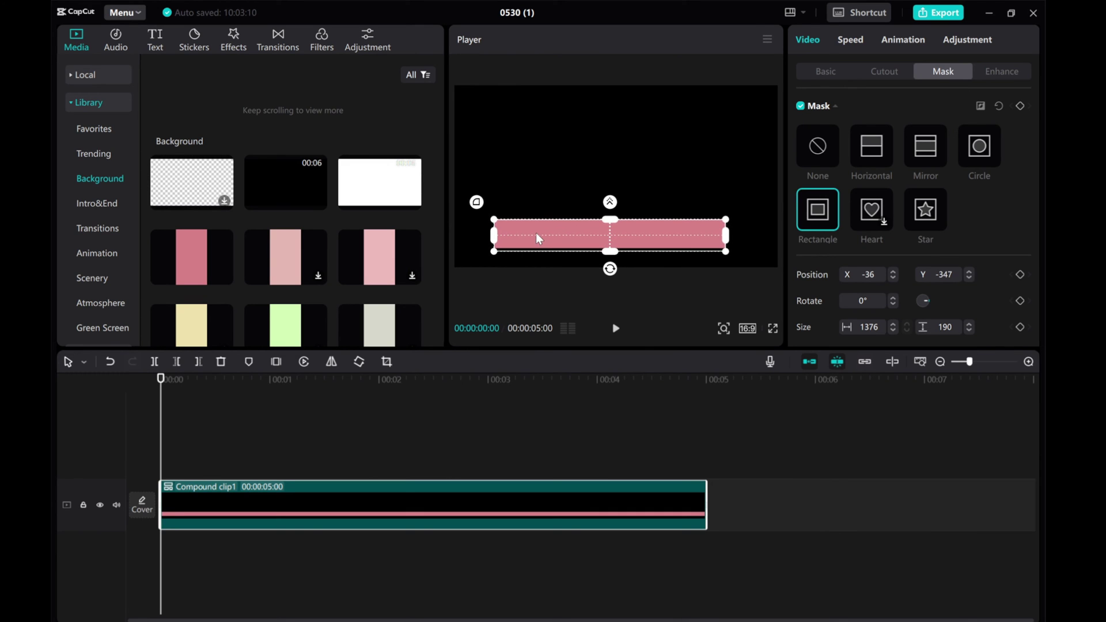
pyautogui.moveTo(494, 236); pyautogui.dragTo(472, 240)
pyautogui.moveTo(552, 236); pyautogui.dragTo(616, 231)
pyautogui.click(999, 107)
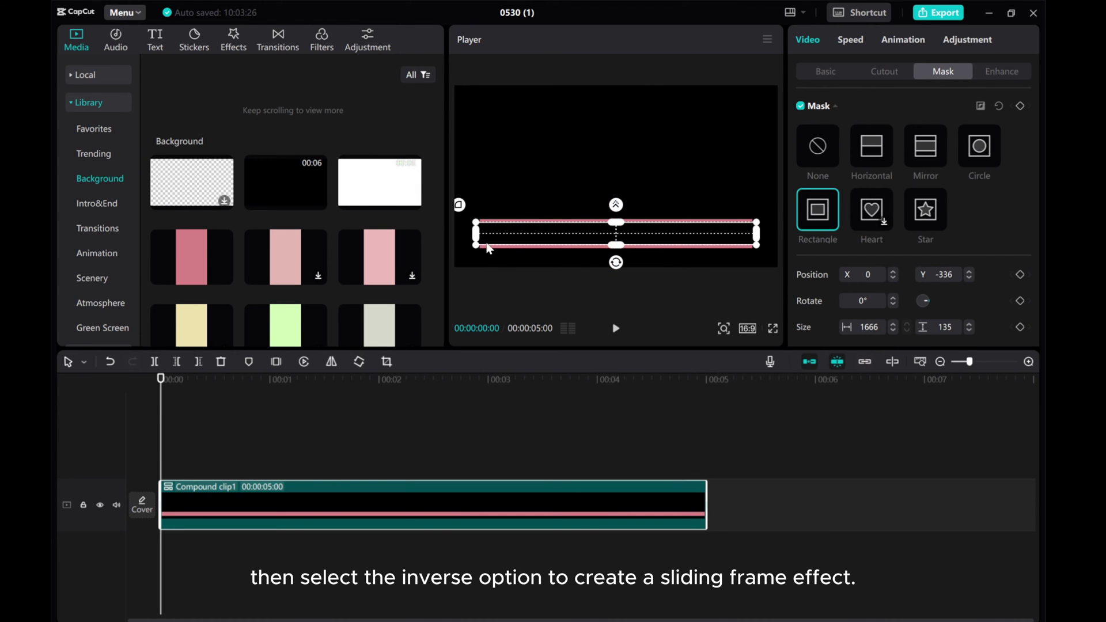
pyautogui.moveTo(476, 238); pyautogui.dragTo(483, 242)
# Step: Enlarge the inverted mask's height to 150 at Y -338 for a slimmer pink border
pyautogui.click(718, 327)
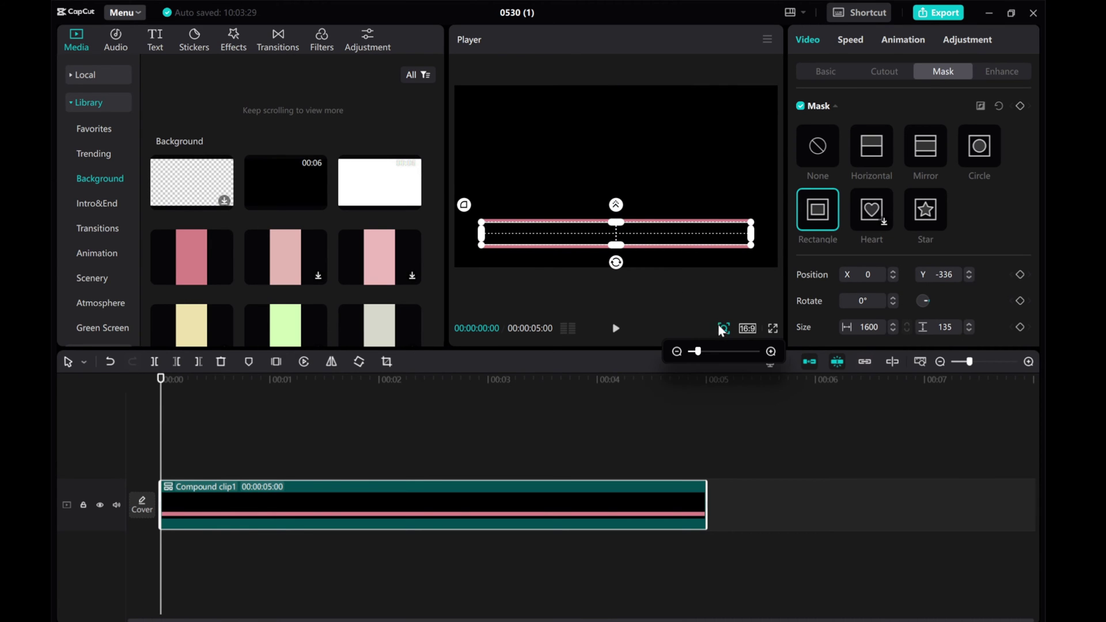
pyautogui.moveTo(696, 354); pyautogui.dragTo(723, 355)
pyautogui.moveTo(746, 294)
pyautogui.mouseDown()
pyautogui.moveTo(733, 289)
pyautogui.moveTo(761, 289)
pyautogui.moveTo(745, 290)
pyautogui.mouseUp()
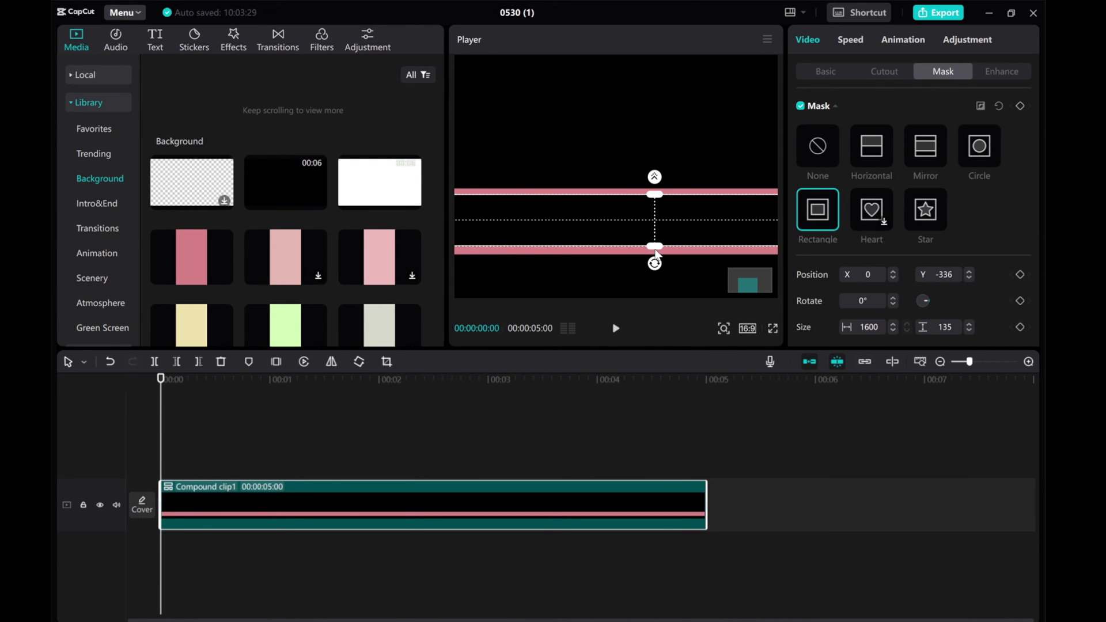
pyautogui.moveTo(655, 251); pyautogui.dragTo(667, 240)
pyautogui.moveTo(724, 330)
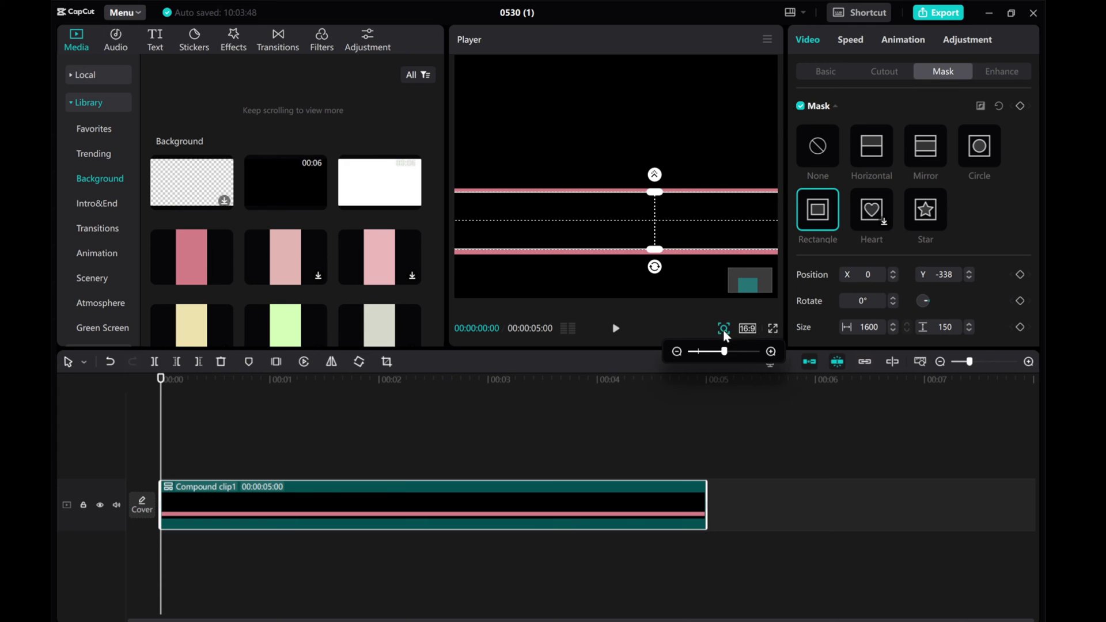
pyautogui.moveTo(724, 351); pyautogui.dragTo(699, 352)
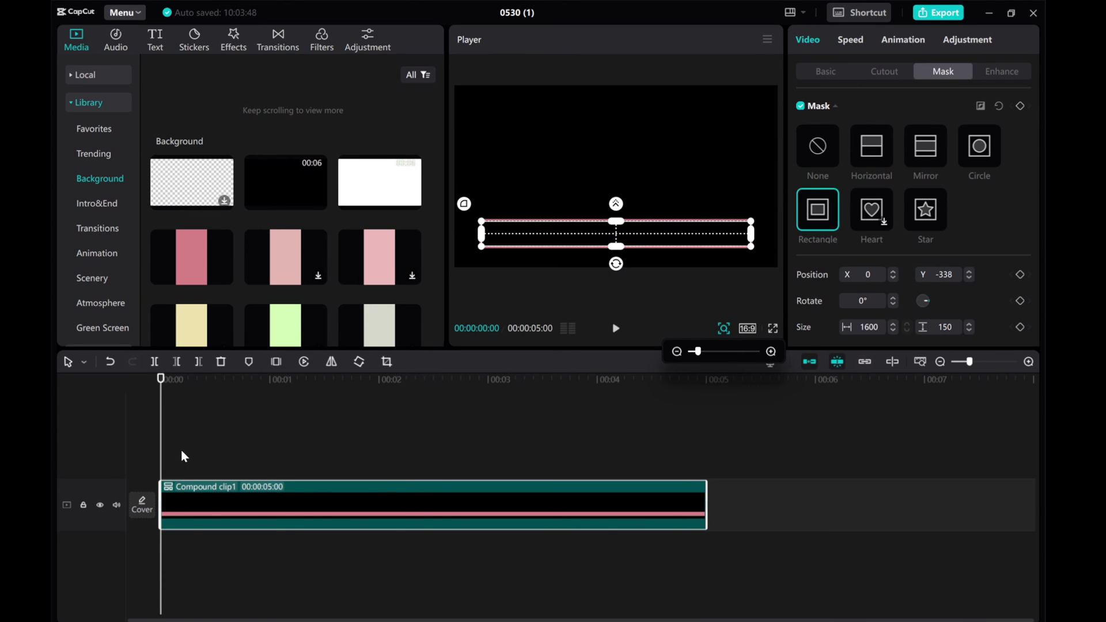
# Step: Check the frame, return the playhead to the start, and scroll the Background grid to purple
pyautogui.click(199, 445)
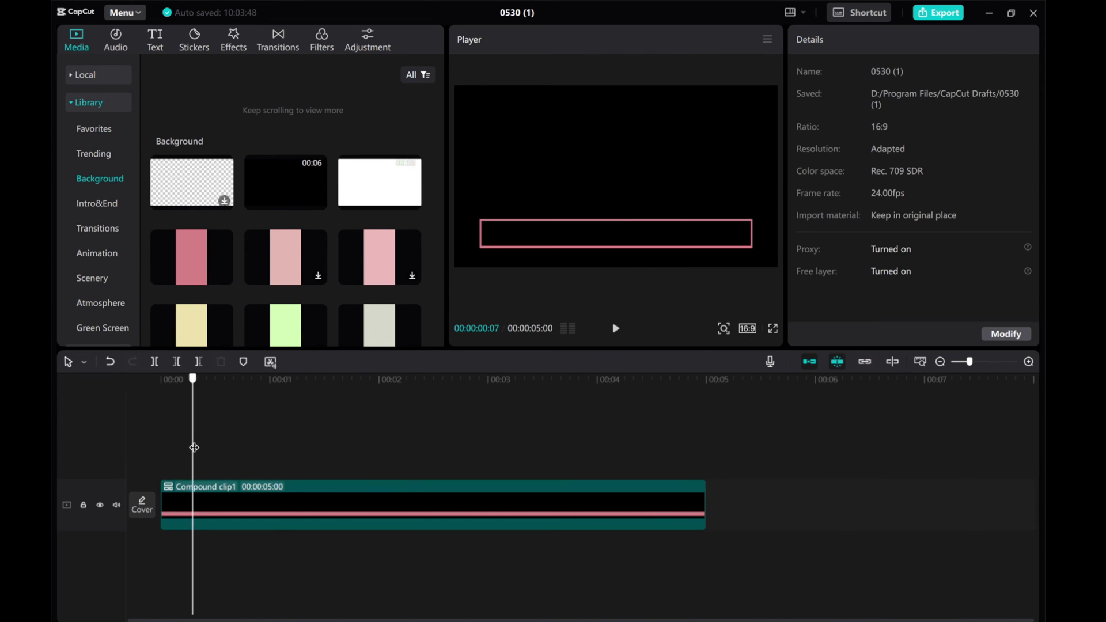
pyautogui.click(220, 496)
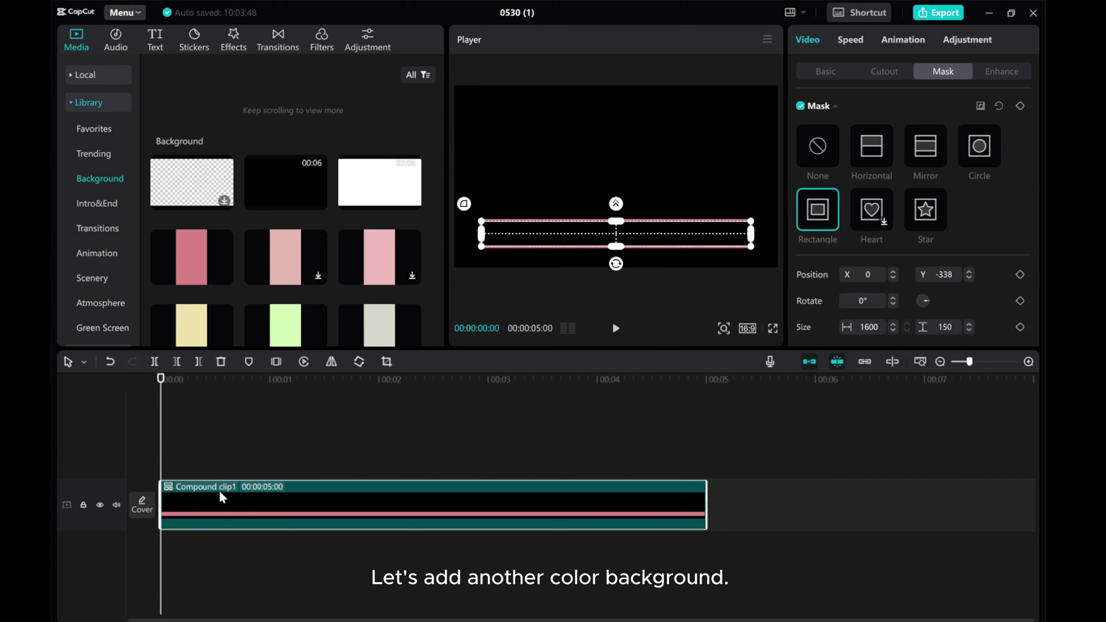
pyautogui.click(202, 447)
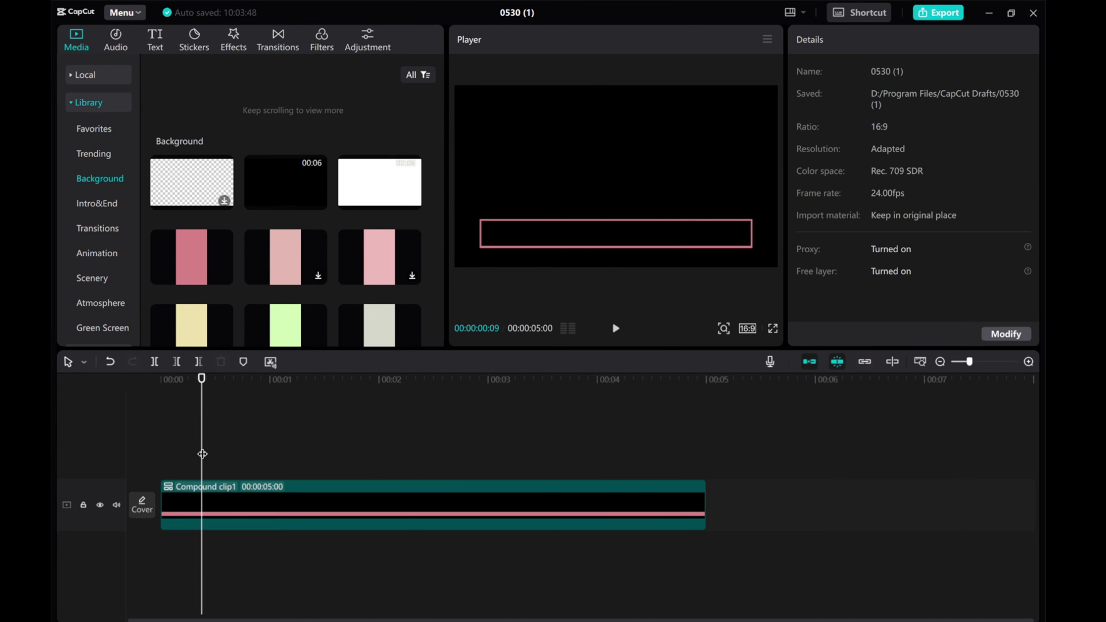
pyautogui.moveTo(202, 454); pyautogui.dragTo(122, 447)
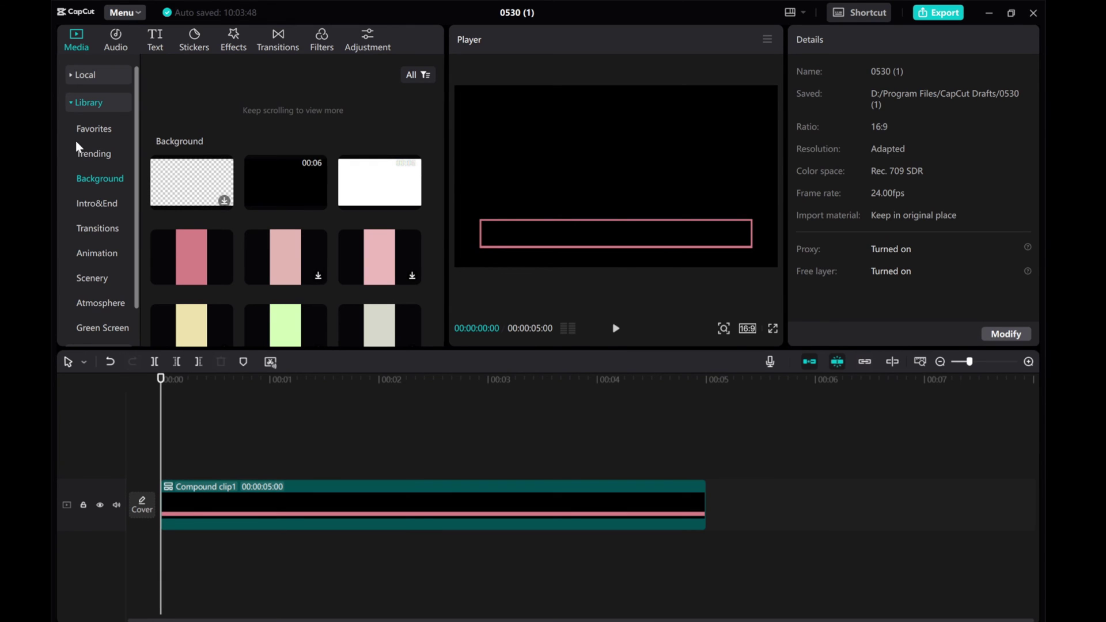
pyautogui.scroll(-1, 219, 244)
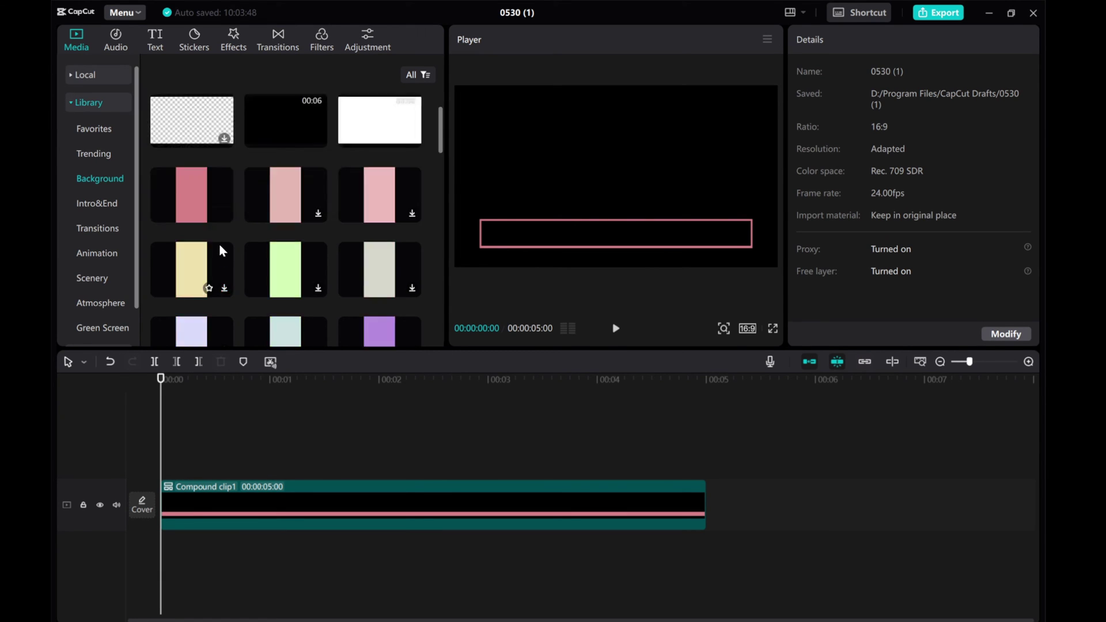
pyautogui.scroll(-1, 219, 244)
# Step: Add the purple background on a track above the frame, extend it to 5 s, and circle-mask it
pyautogui.click(413, 300)
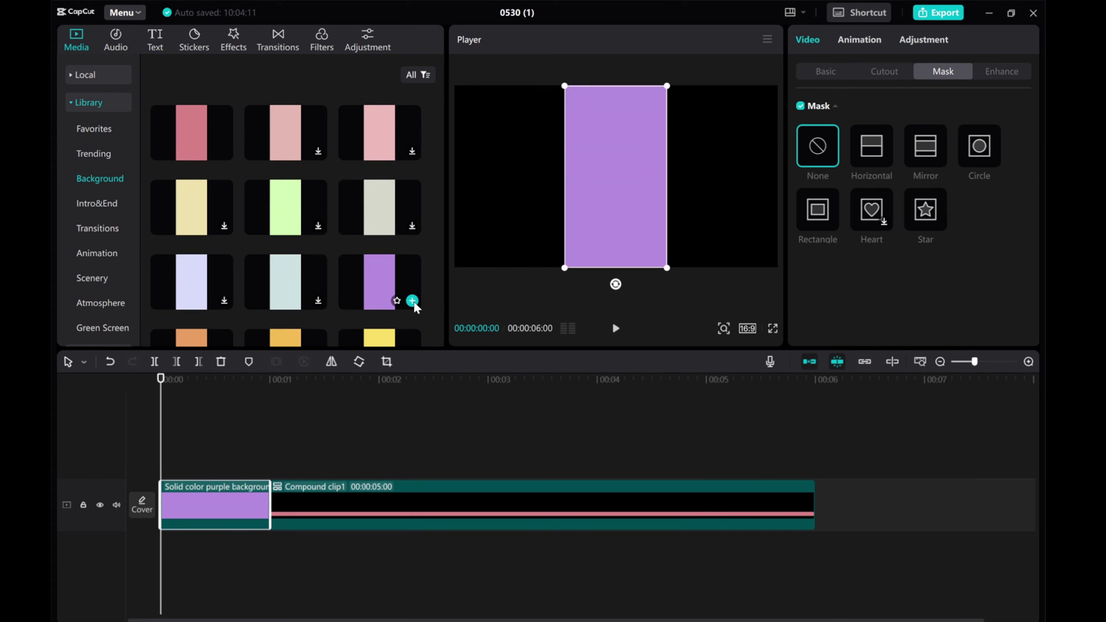
pyautogui.moveTo(206, 486); pyautogui.dragTo(192, 447)
pyautogui.moveTo(270, 455); pyautogui.dragTo(707, 470)
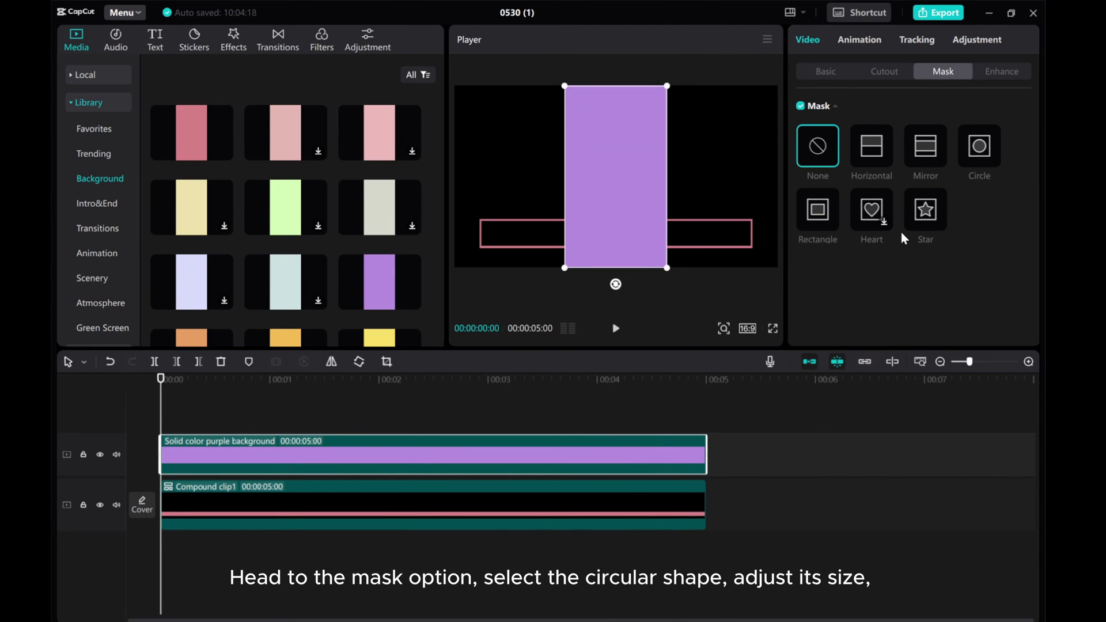
pyautogui.click(979, 151)
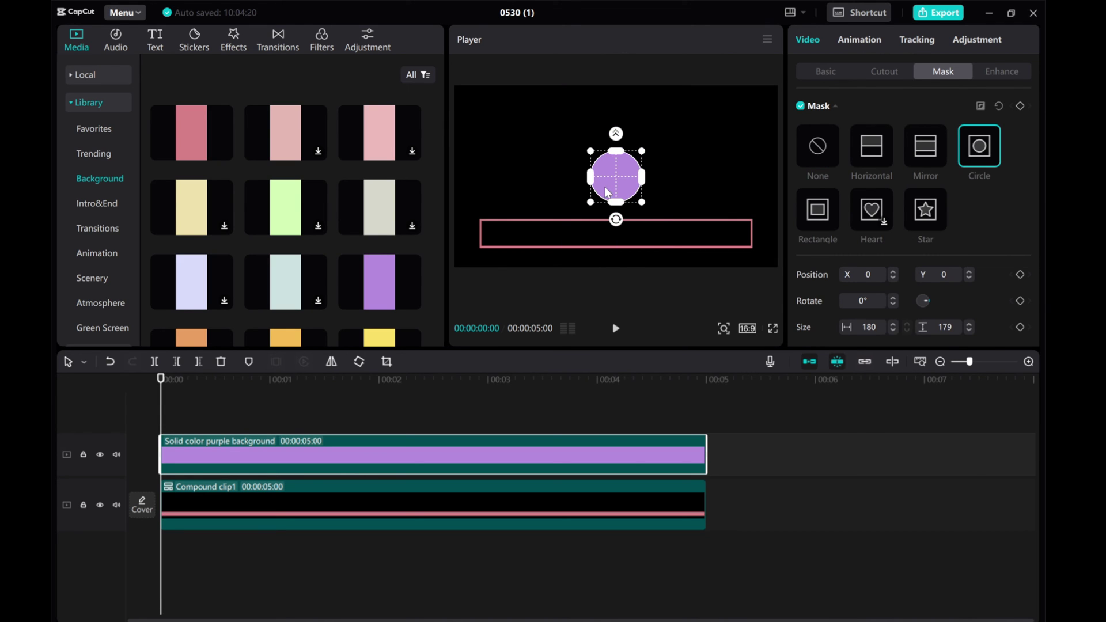
# Step: Shrink the purple circle to 50% scale and place it at the bar's left end (-1465, -669)
pyautogui.click(824, 72)
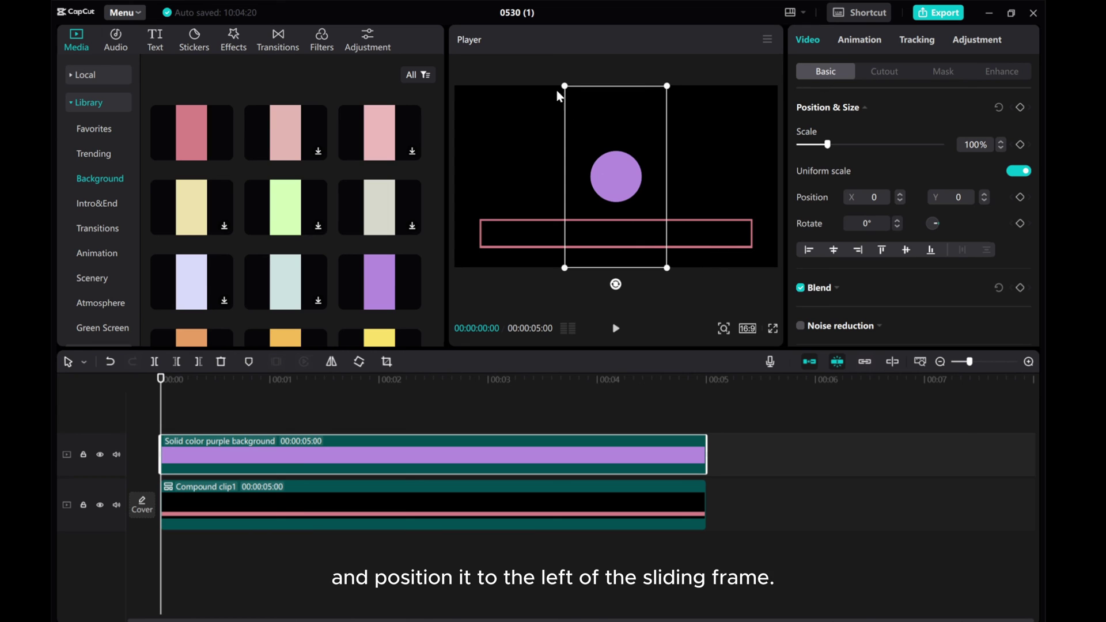
pyautogui.moveTo(566, 82); pyautogui.dragTo(492, 232)
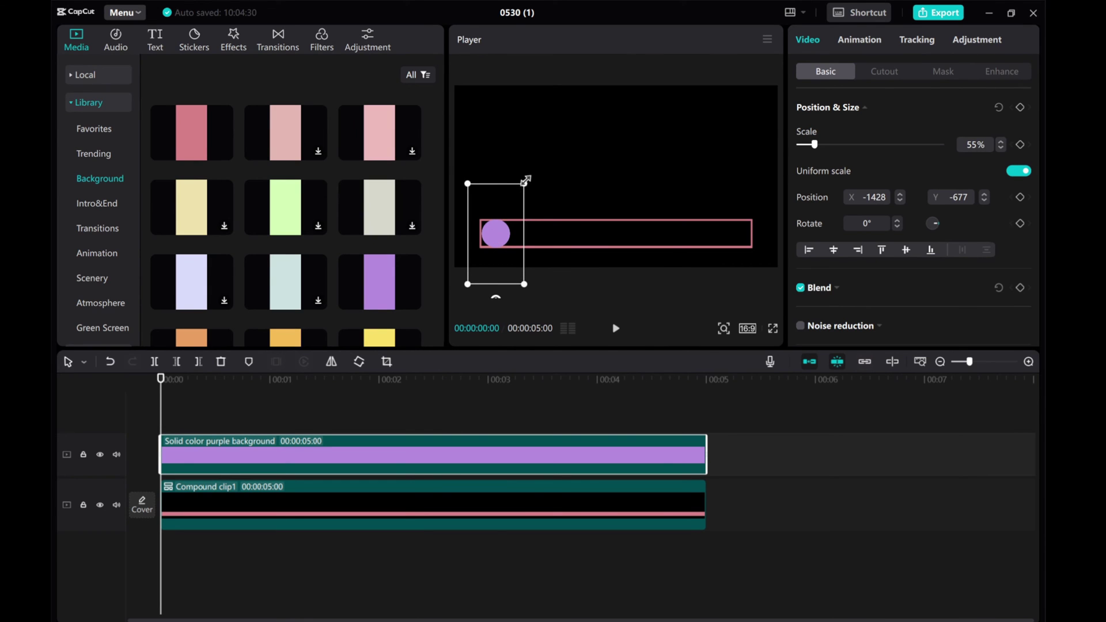
pyautogui.moveTo(524, 185); pyautogui.dragTo(521, 189)
pyautogui.moveTo(491, 234); pyautogui.dragTo(492, 238)
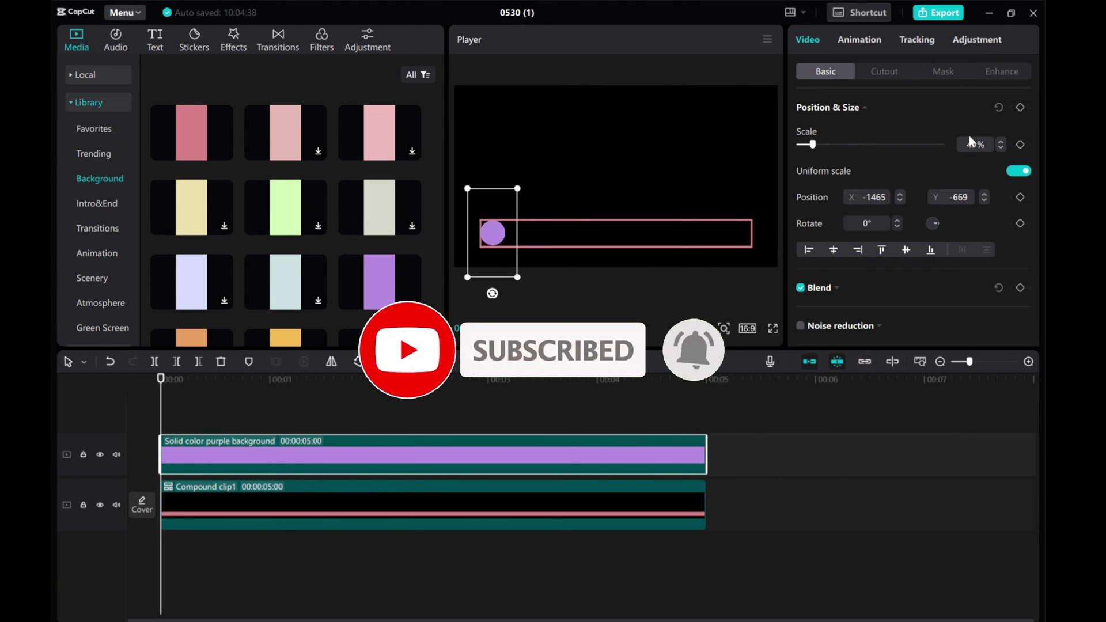
pyautogui.click(1002, 143)
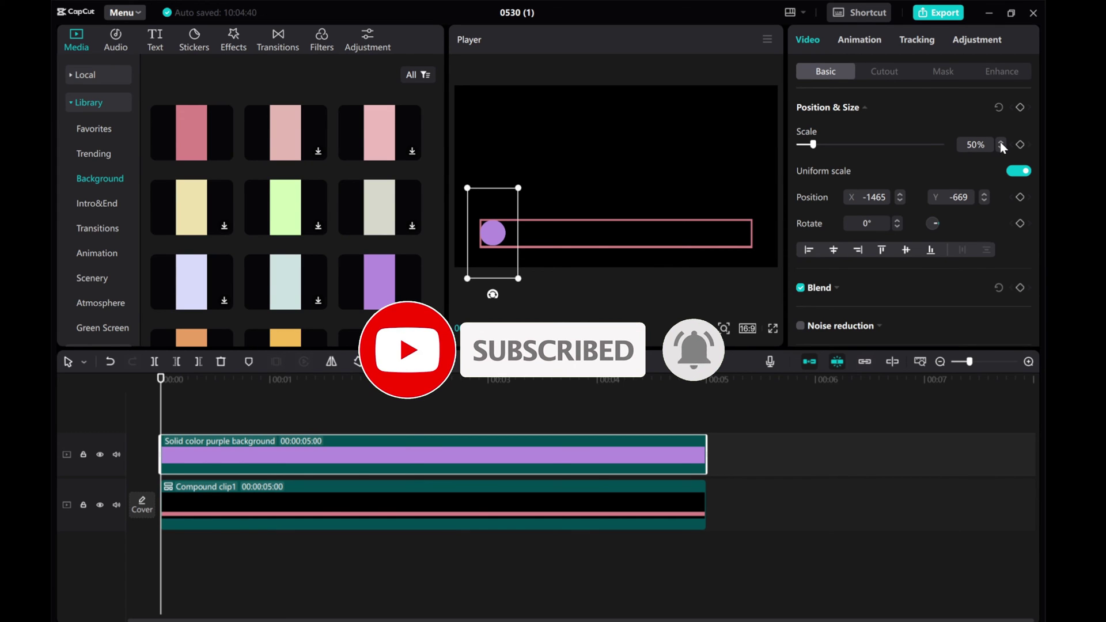
# Step: Scale the purple circle to 51% and centre it in the pink frame's left end at -1452, -675
pyautogui.moveTo(722, 331)
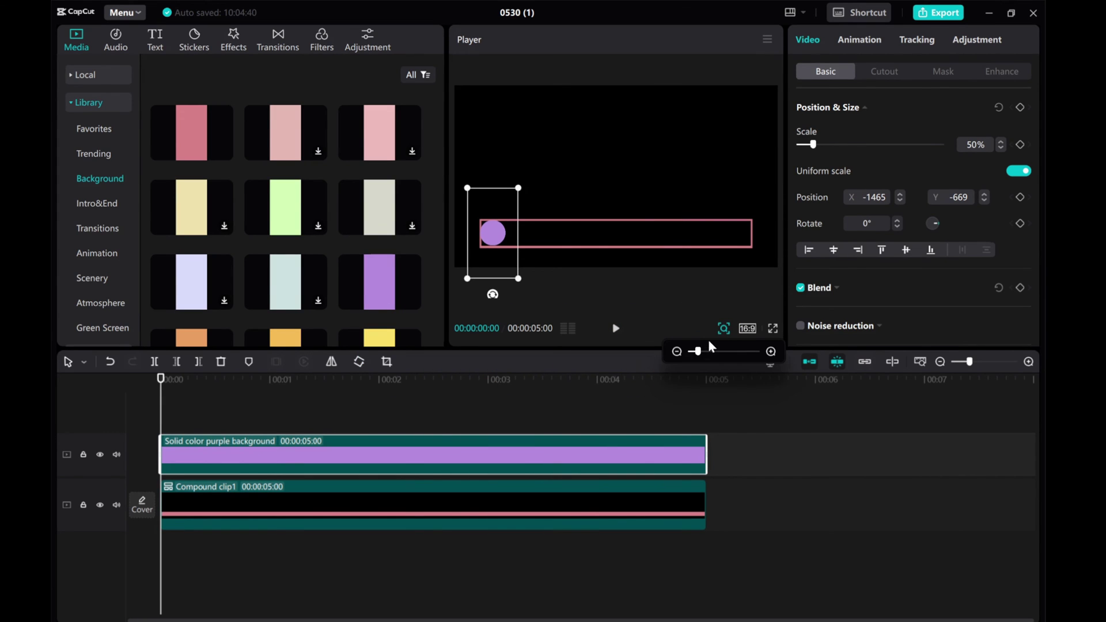
pyautogui.moveTo(698, 356); pyautogui.dragTo(717, 356)
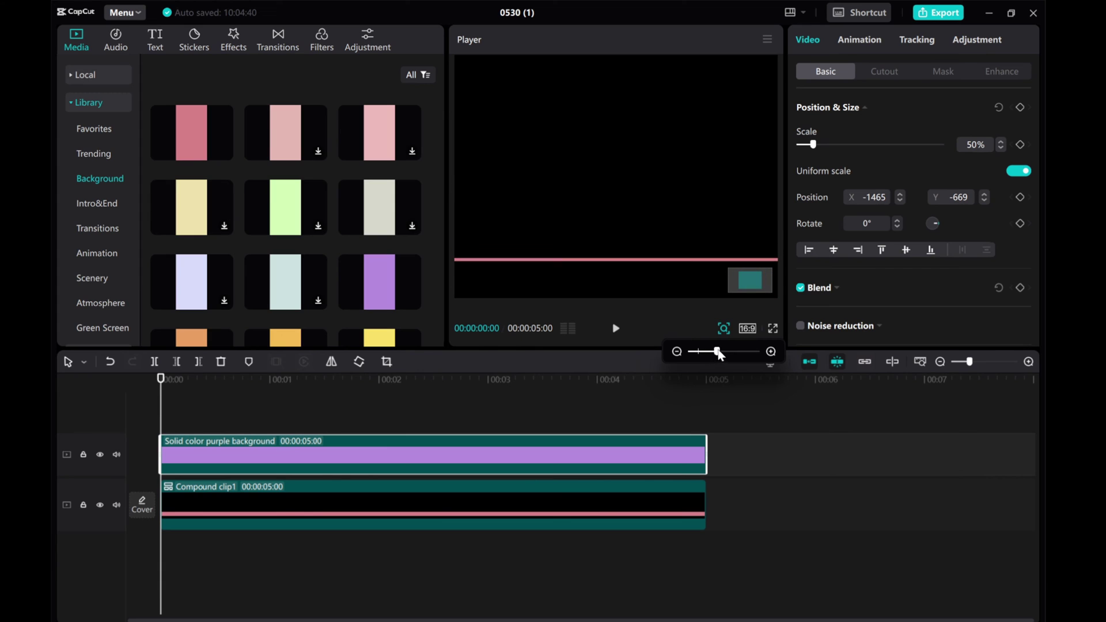
pyautogui.moveTo(731, 282); pyautogui.dragTo(720, 288)
pyautogui.moveTo(531, 237); pyautogui.dragTo(531, 237)
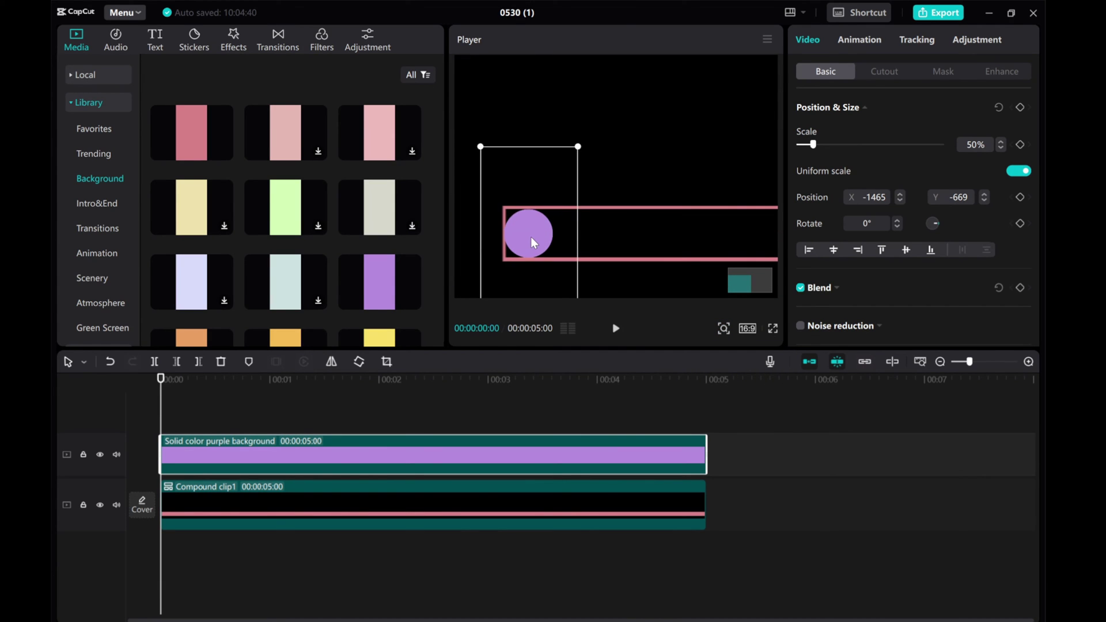
pyautogui.click(1001, 141)
pyautogui.moveTo(540, 234); pyautogui.dragTo(539, 233)
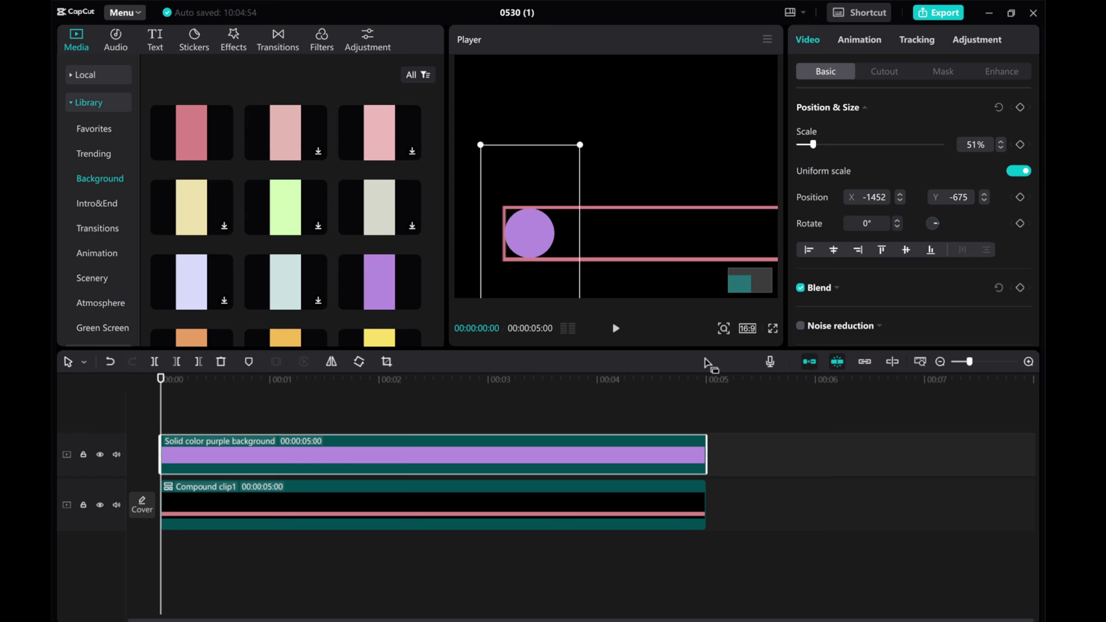
pyautogui.click(723, 328)
pyautogui.moveTo(716, 353); pyautogui.dragTo(702, 356)
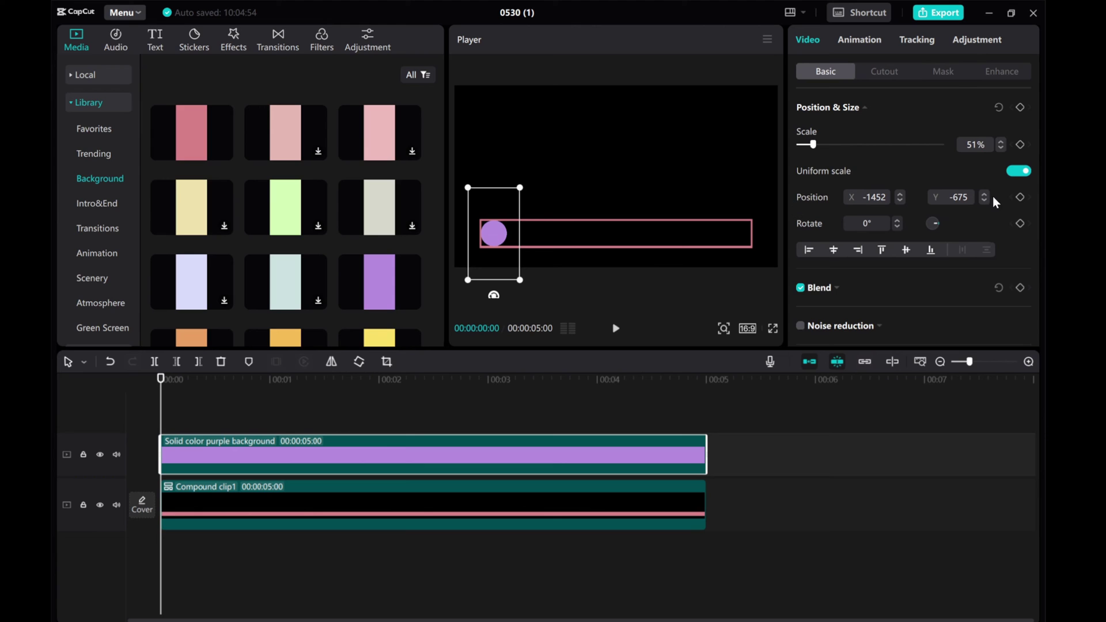
# Step: Keyframe the circle's position at 0 s, then move it to the frame's right end at 5 s with Y -675
pyautogui.click(1020, 197)
pyautogui.moveTo(160, 406); pyautogui.dragTo(708, 408)
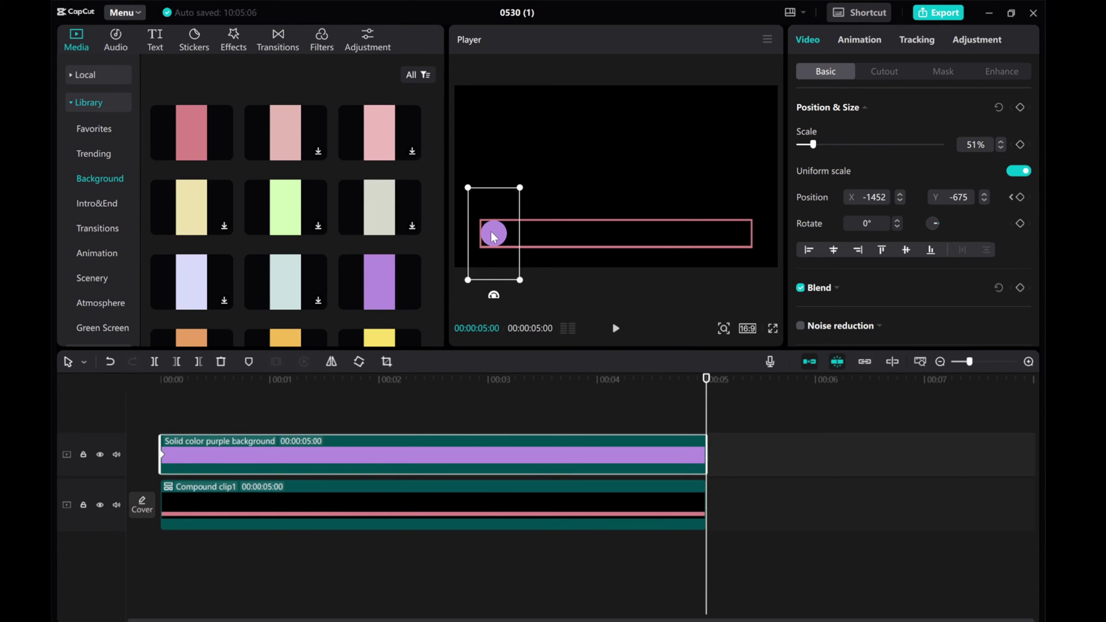
pyautogui.moveTo(493, 233); pyautogui.dragTo(739, 236)
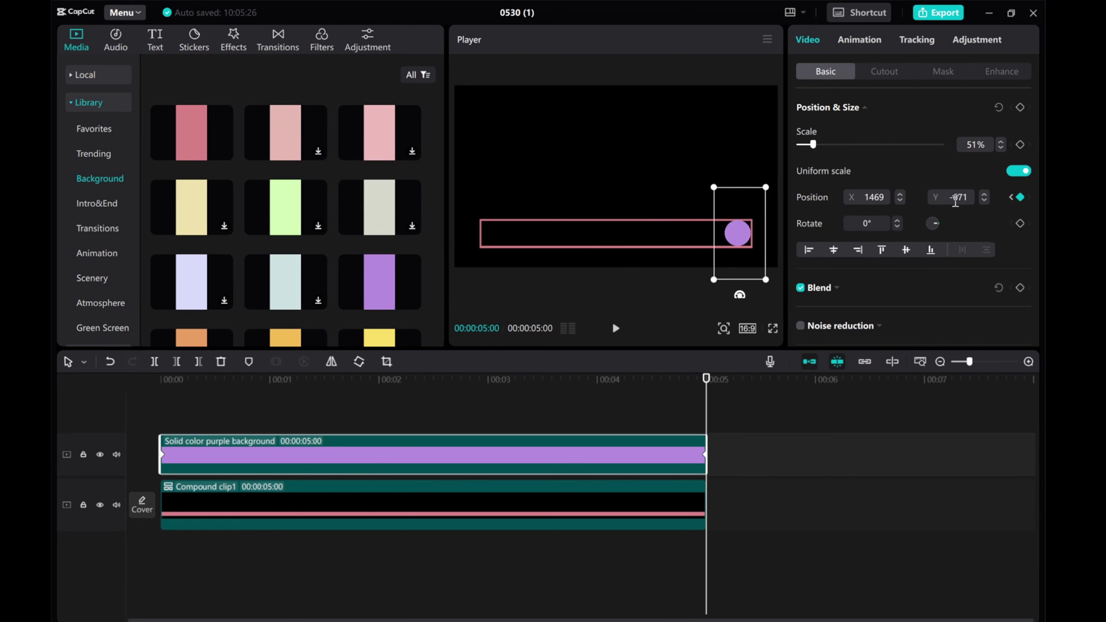
pyautogui.moveTo(962, 198); pyautogui.dragTo(974, 199)
pyautogui.write('5')
pyautogui.press('Return')
# Step: Zoom in to check the circle at the frame's right end, then rewind the playhead to the start
pyautogui.click(727, 329)
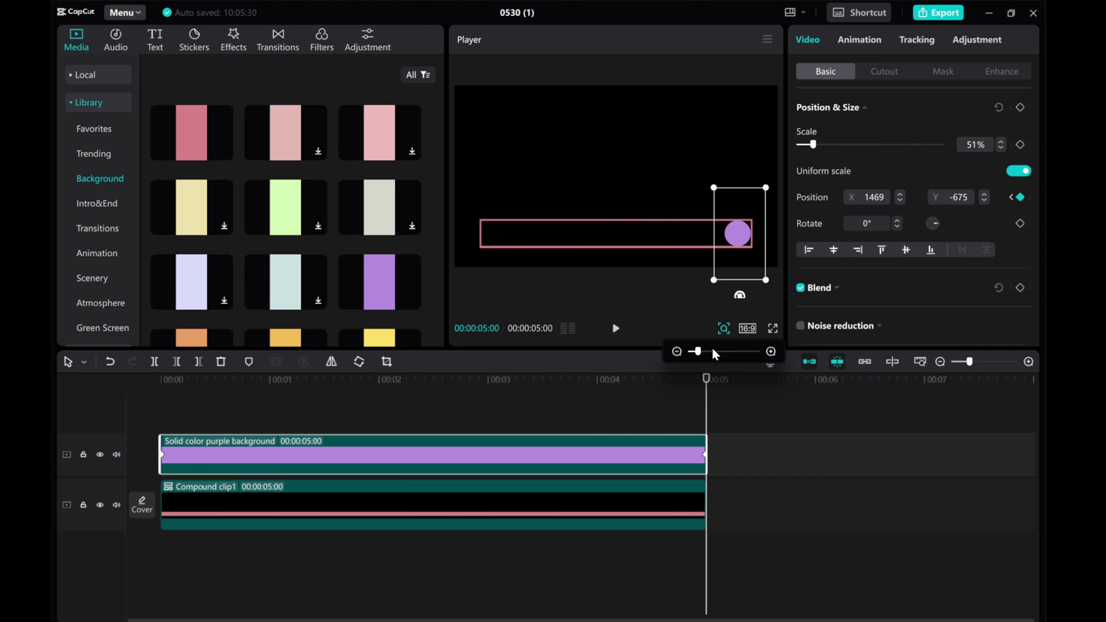
pyautogui.moveTo(700, 352); pyautogui.dragTo(731, 353)
pyautogui.moveTo(749, 291); pyautogui.dragTo(765, 293)
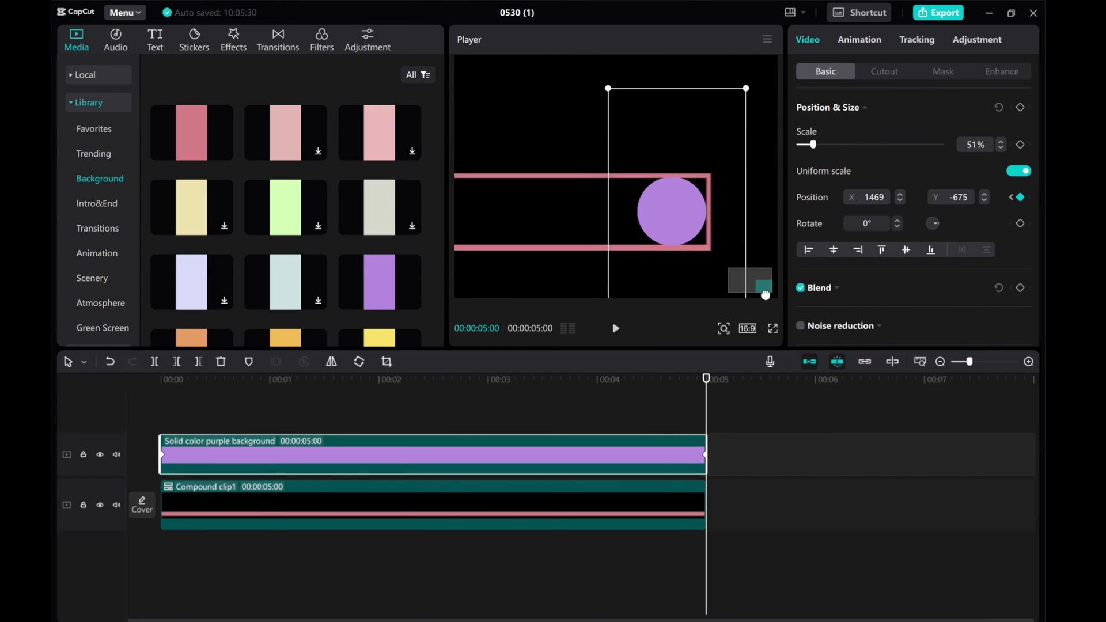
pyautogui.click(727, 331)
pyautogui.moveTo(730, 351); pyautogui.dragTo(699, 352)
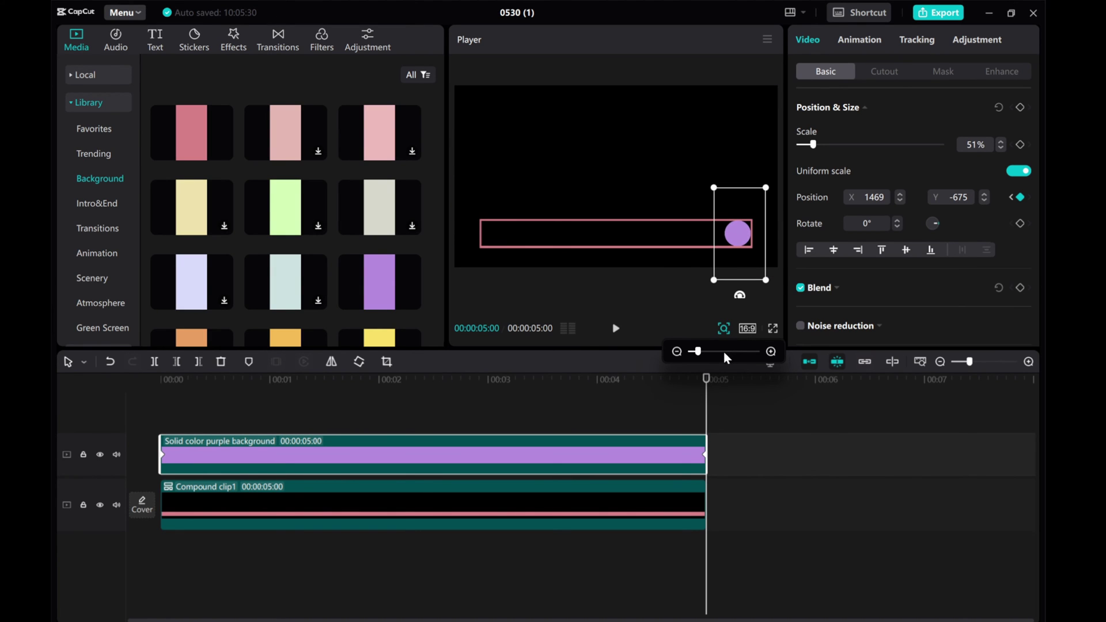
pyautogui.moveTo(703, 390); pyautogui.dragTo(58, 331)
pyautogui.click(162, 397)
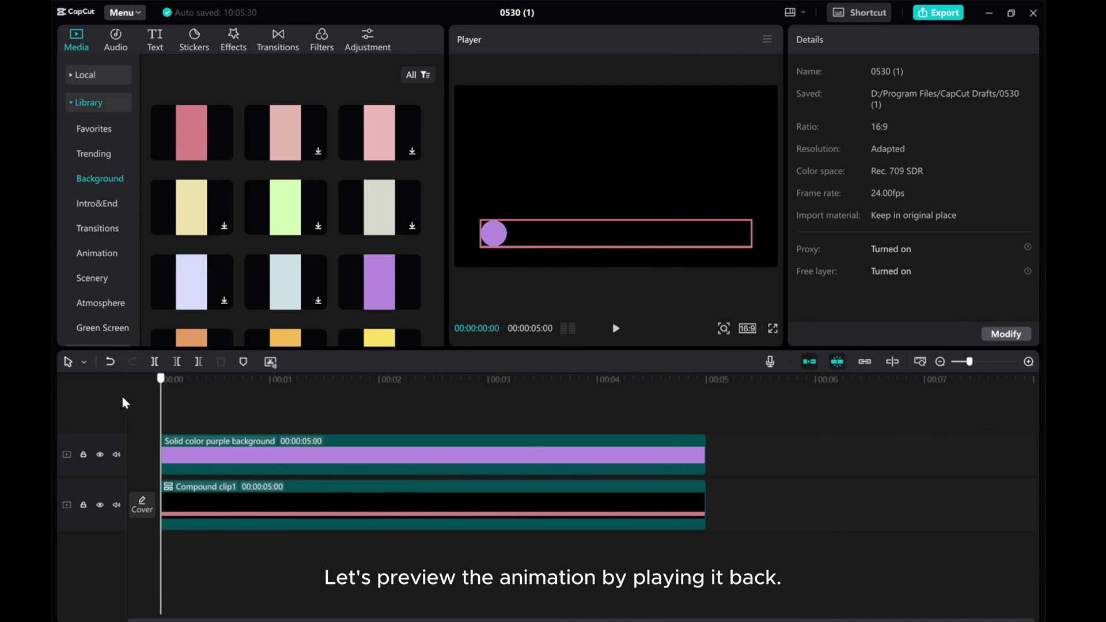
pyautogui.click(616, 331)
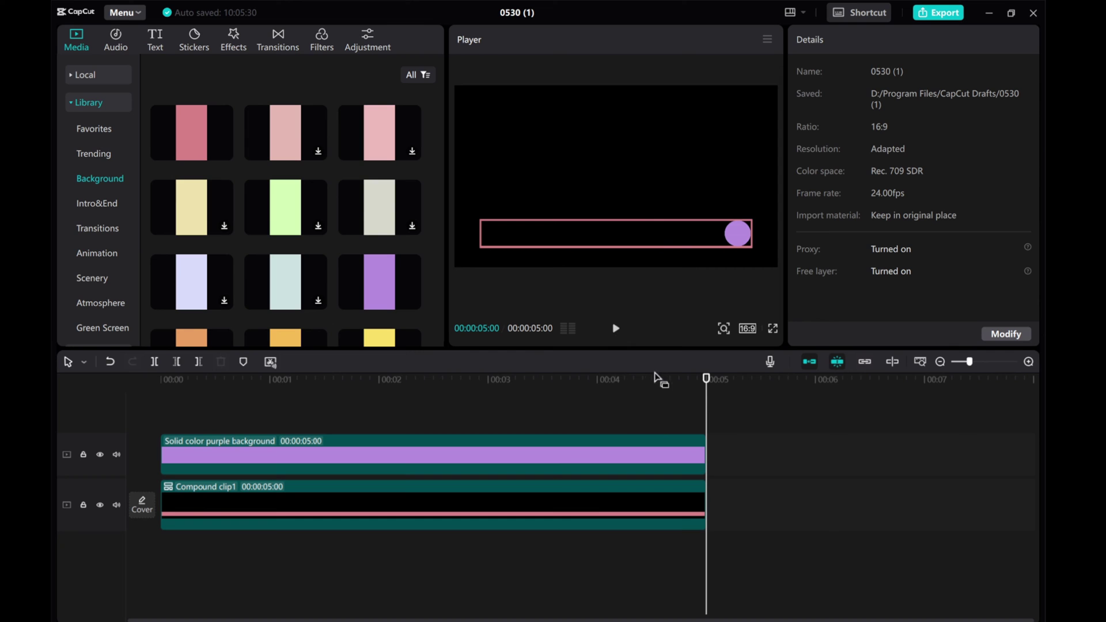
pyautogui.moveTo(705, 392); pyautogui.dragTo(50, 393)
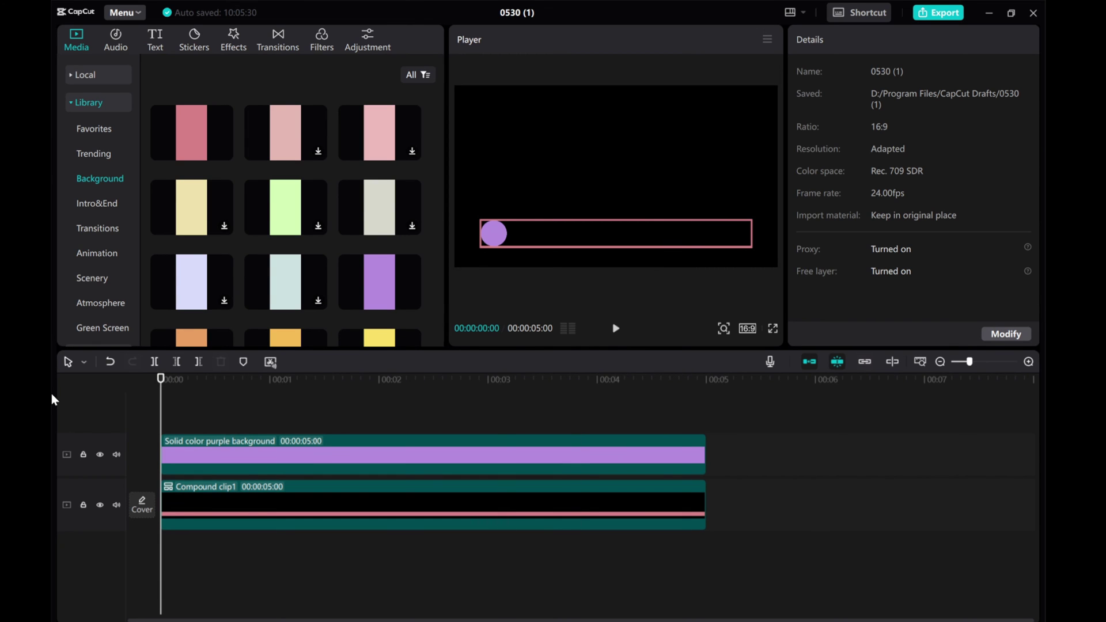
# Step: Save a 1.0 s default image duration in the Edit section of CapCut's Settings
pyautogui.click(120, 16)
pyautogui.click(130, 149)
pyautogui.click(516, 213)
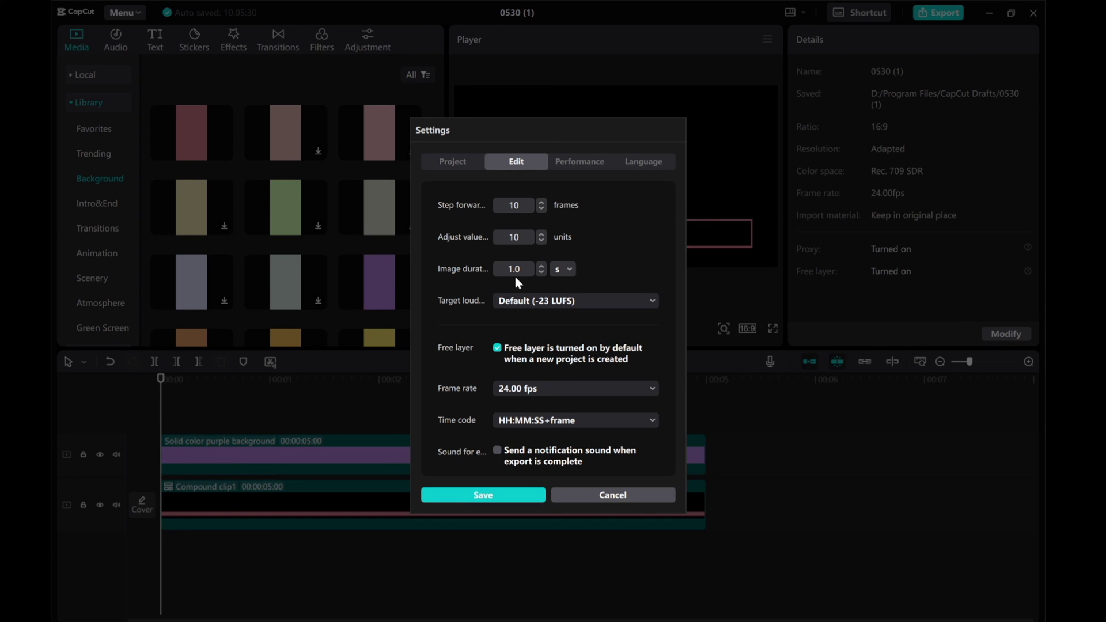
pyautogui.click(482, 497)
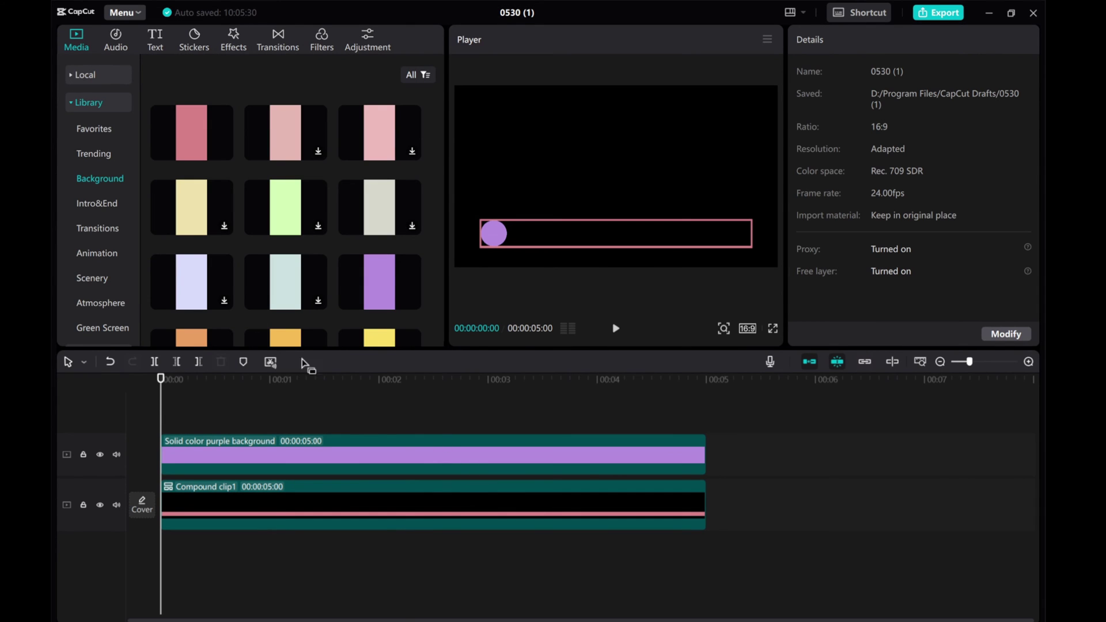
# Step: Place the five landscape photos on the bottom track, below the purple background and Compound clip1
pyautogui.click(81, 74)
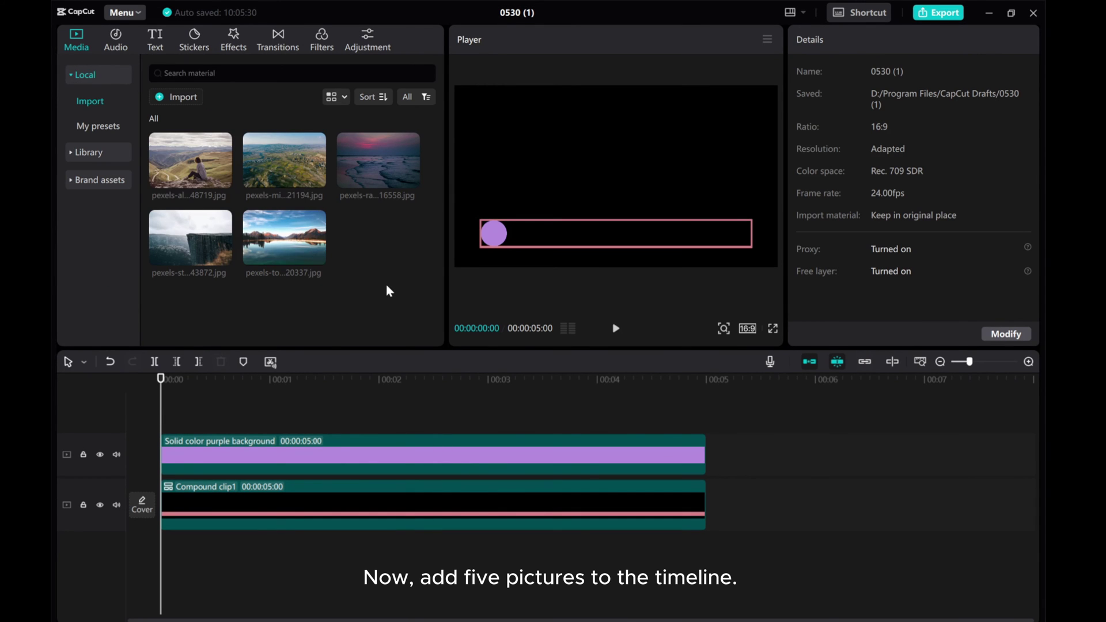
pyautogui.moveTo(403, 284); pyautogui.dragTo(157, 413)
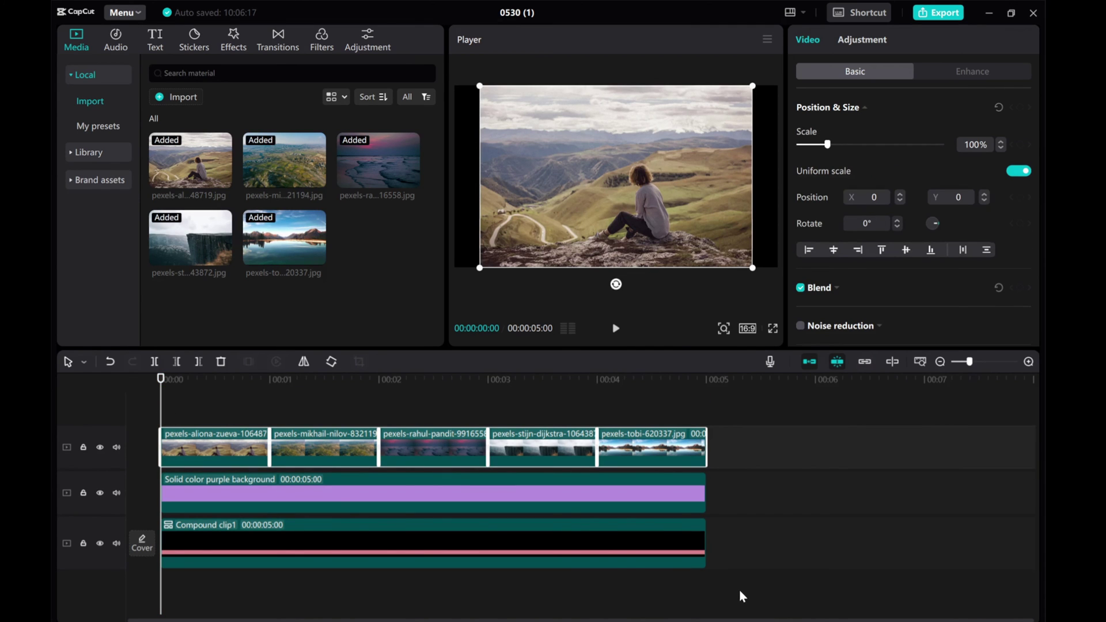
pyautogui.moveTo(738, 579); pyautogui.dragTo(181, 367)
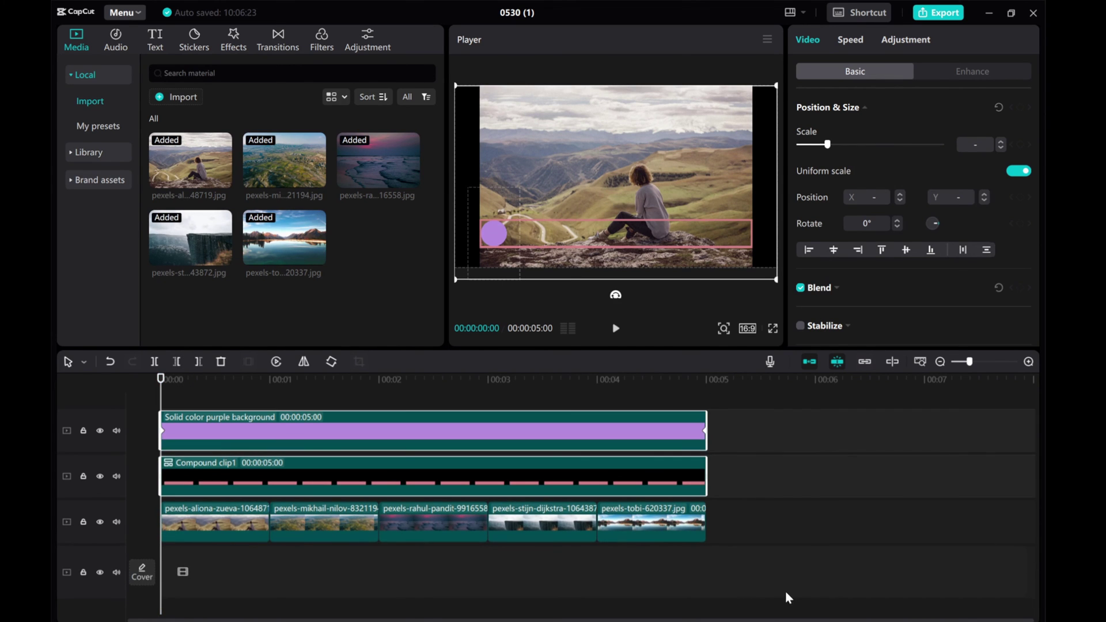
pyautogui.click(451, 551)
pyautogui.moveTo(210, 527); pyautogui.dragTo(202, 589)
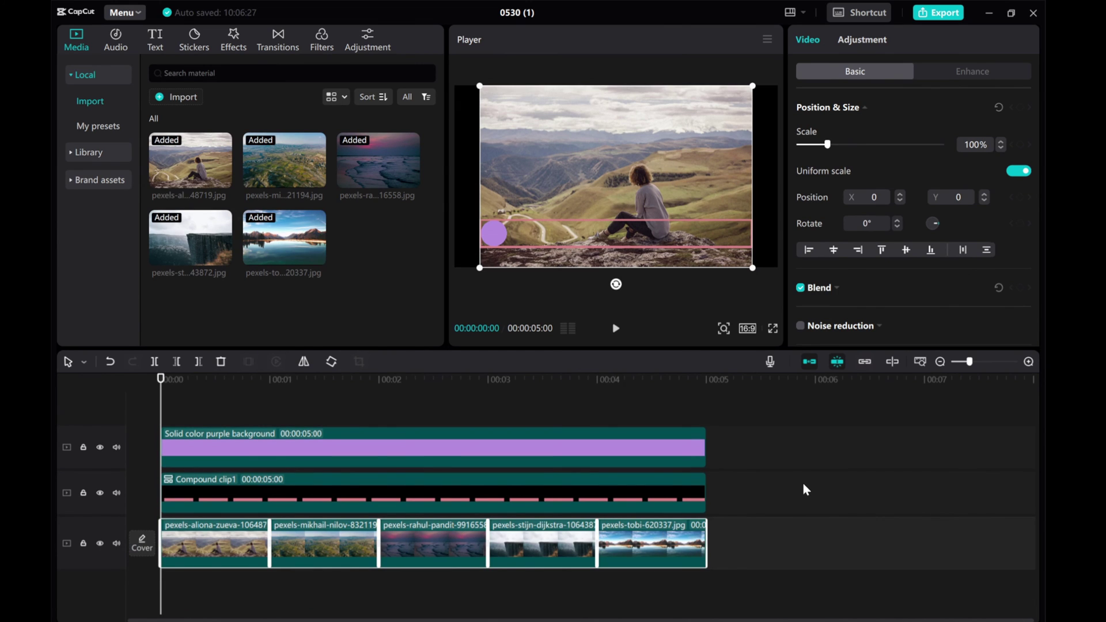
# Step: Enlarge the first photo and the aerial photo to about 118% scale
pyautogui.click(209, 542)
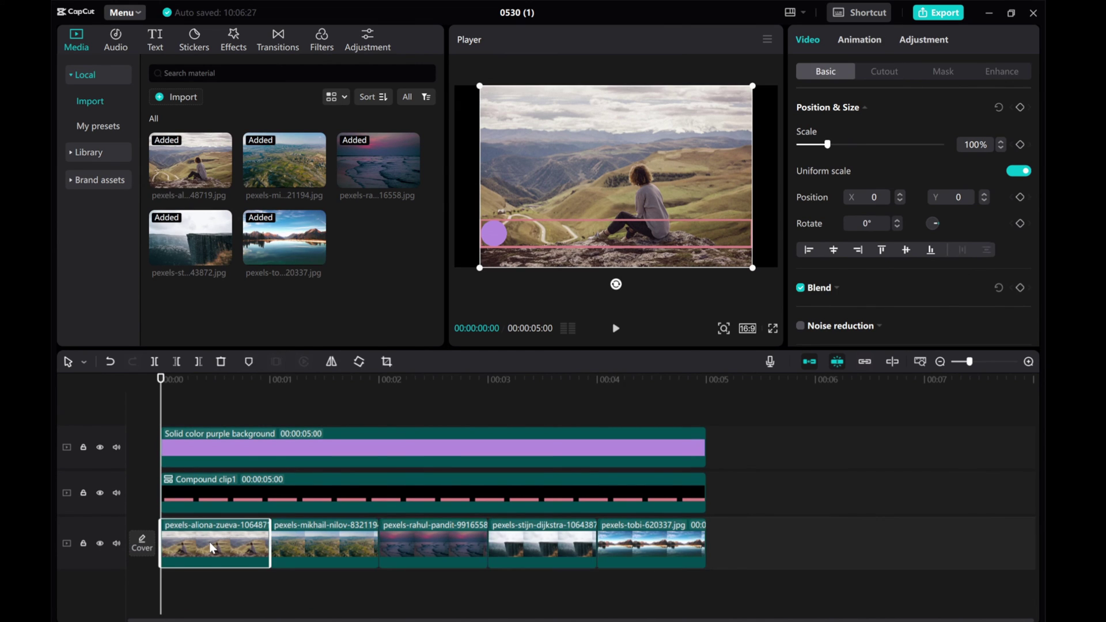
pyautogui.moveTo(482, 271); pyautogui.dragTo(435, 283)
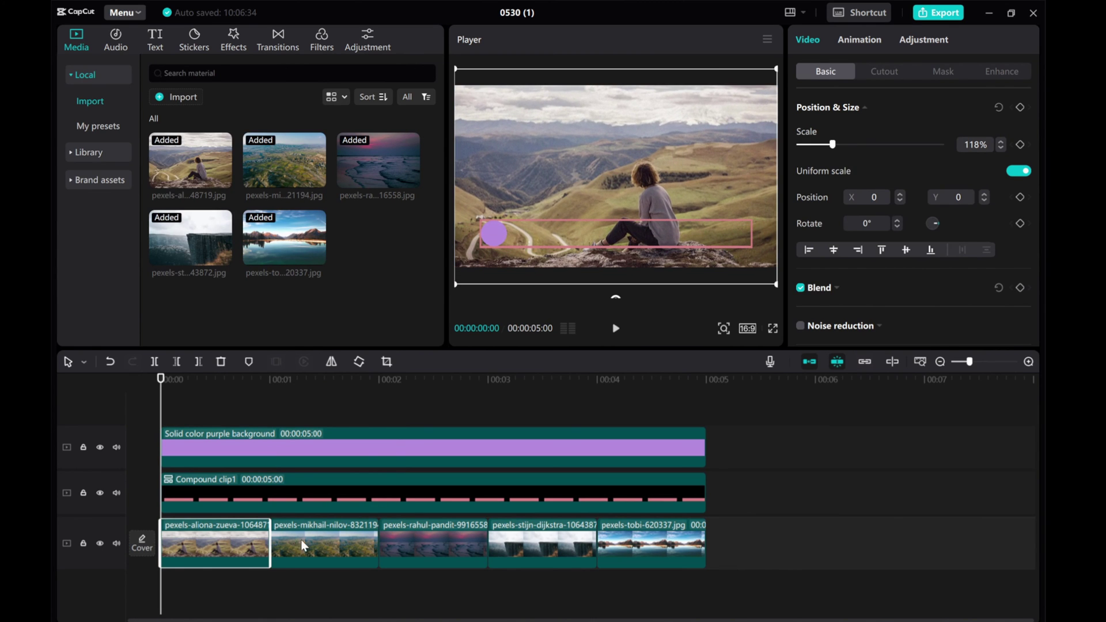
pyautogui.moveTo(156, 379); pyautogui.dragTo(311, 379)
pyautogui.click(325, 542)
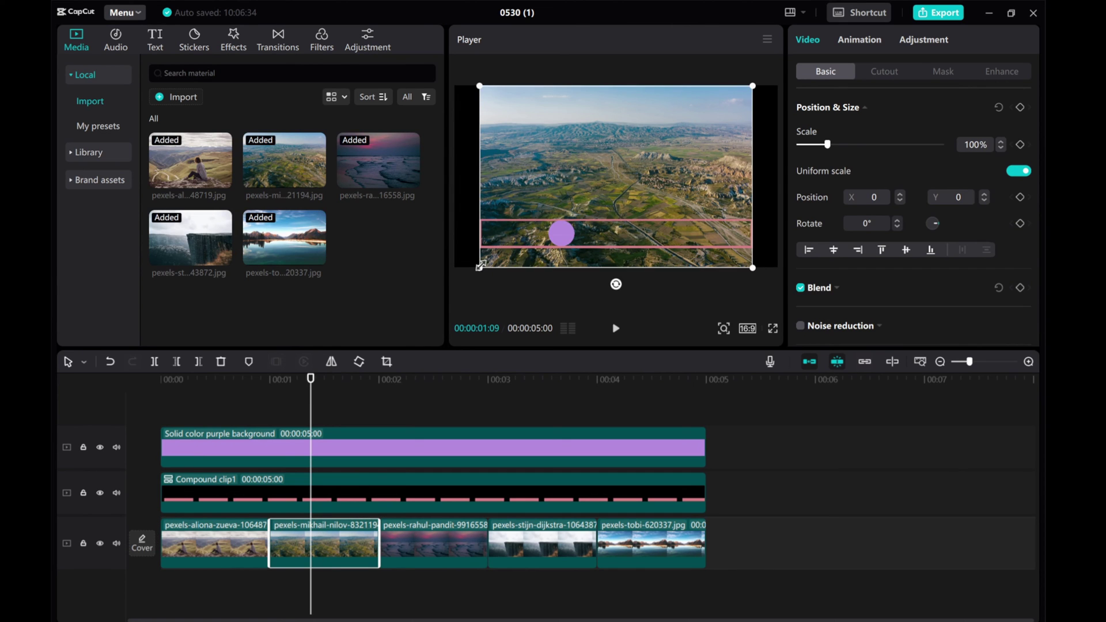
pyautogui.moveTo(479, 267); pyautogui.dragTo(433, 281)
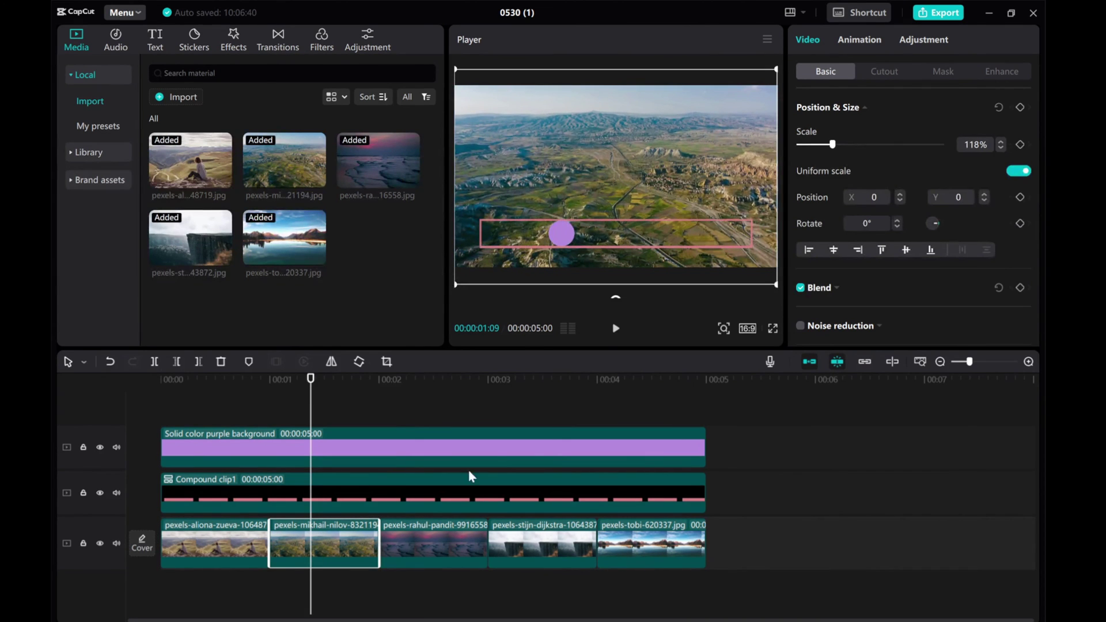
# Step: Enlarge the sunset beach, cliff and lake photos to about 118% to fill the frame
pyautogui.click(424, 532)
pyautogui.moveTo(311, 413); pyautogui.dragTo(421, 427)
pyautogui.moveTo(479, 267); pyautogui.dragTo(441, 276)
pyautogui.click(542, 542)
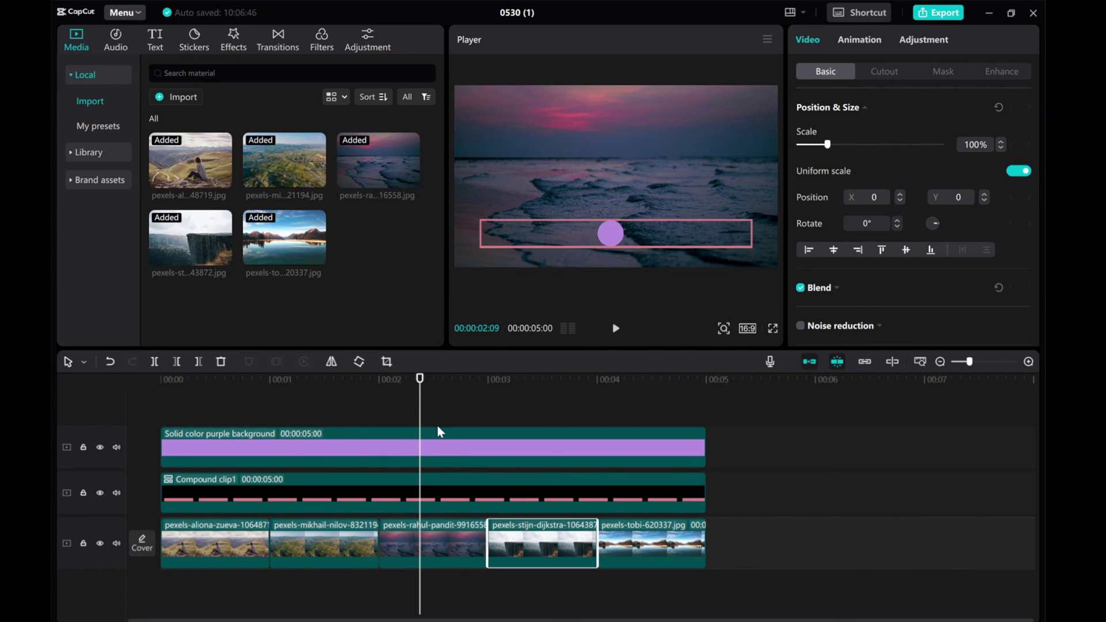
pyautogui.moveTo(421, 425); pyautogui.dragTo(552, 426)
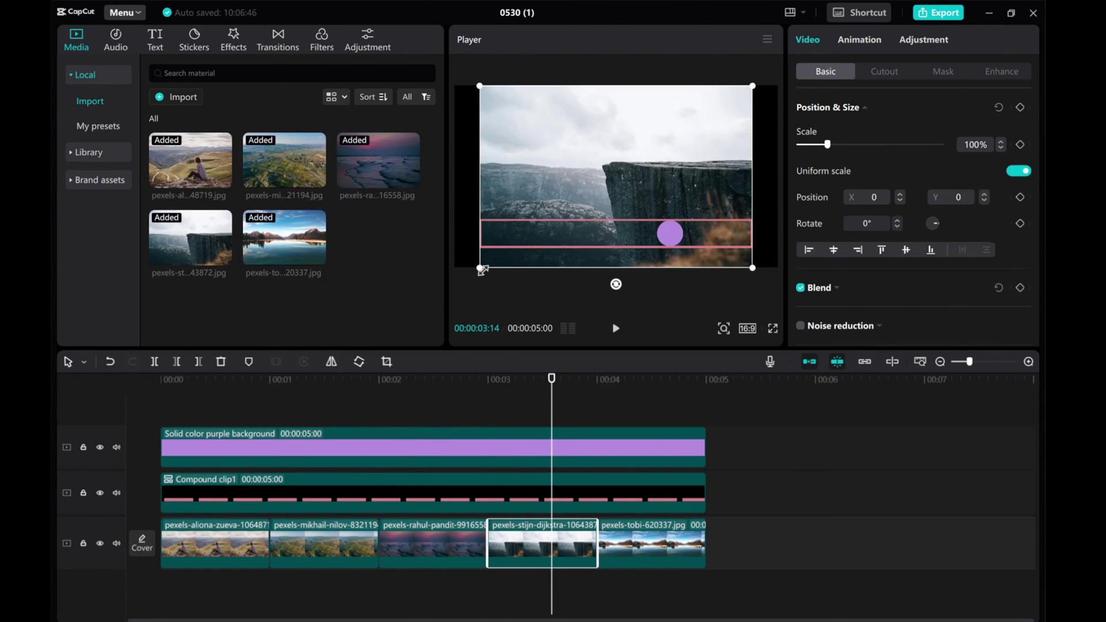
pyautogui.moveTo(478, 271); pyautogui.dragTo(442, 285)
pyautogui.click(637, 543)
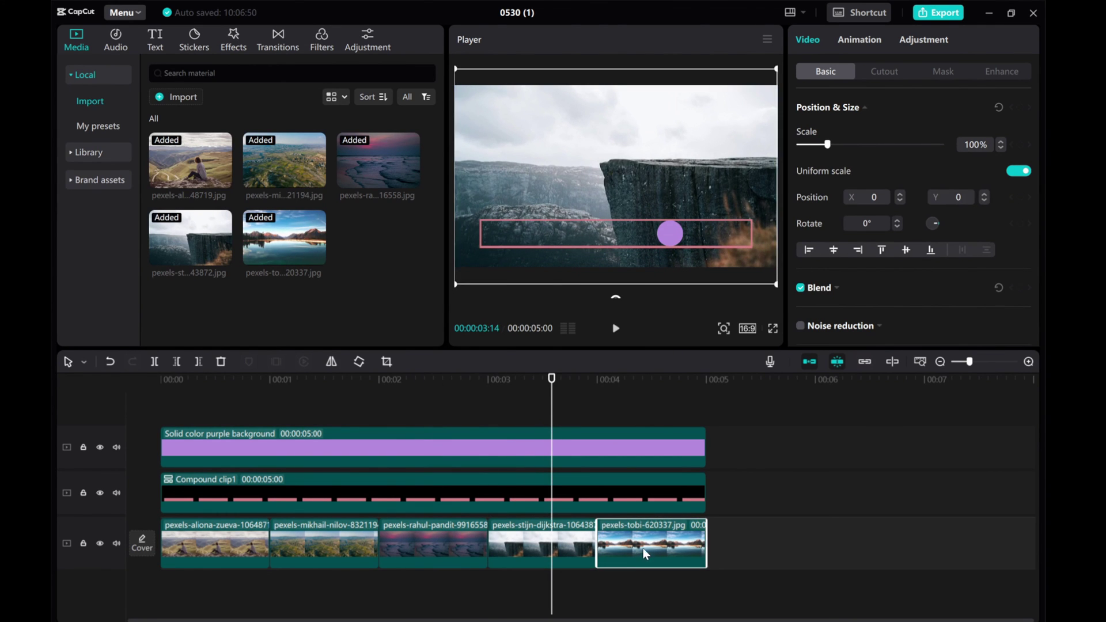
pyautogui.moveTo(550, 401); pyautogui.dragTo(642, 417)
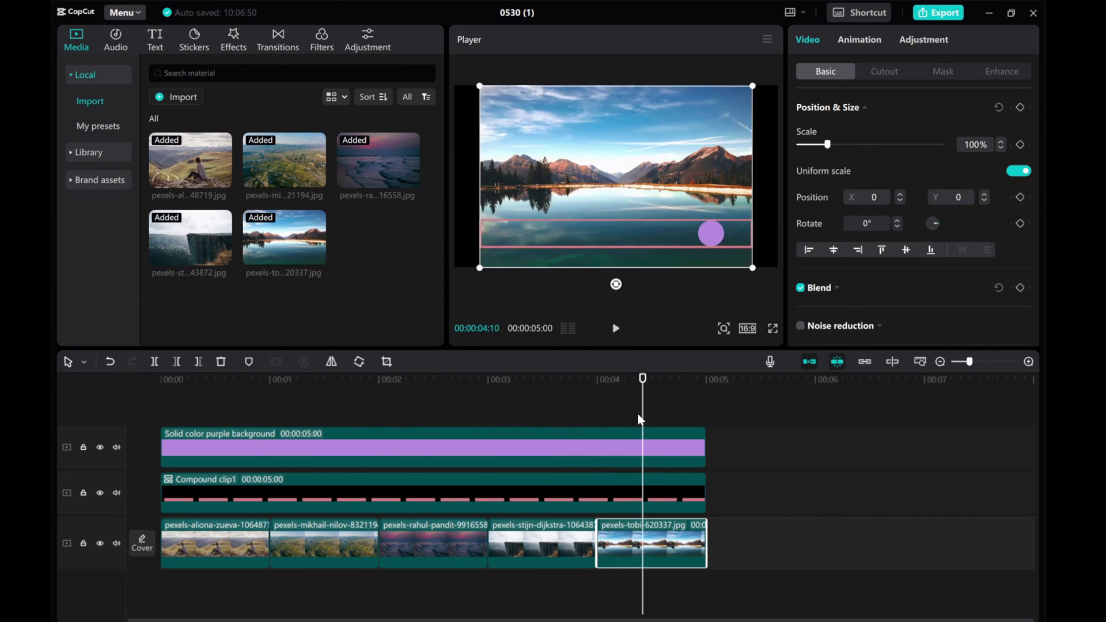
pyautogui.moveTo(480, 269); pyautogui.dragTo(432, 286)
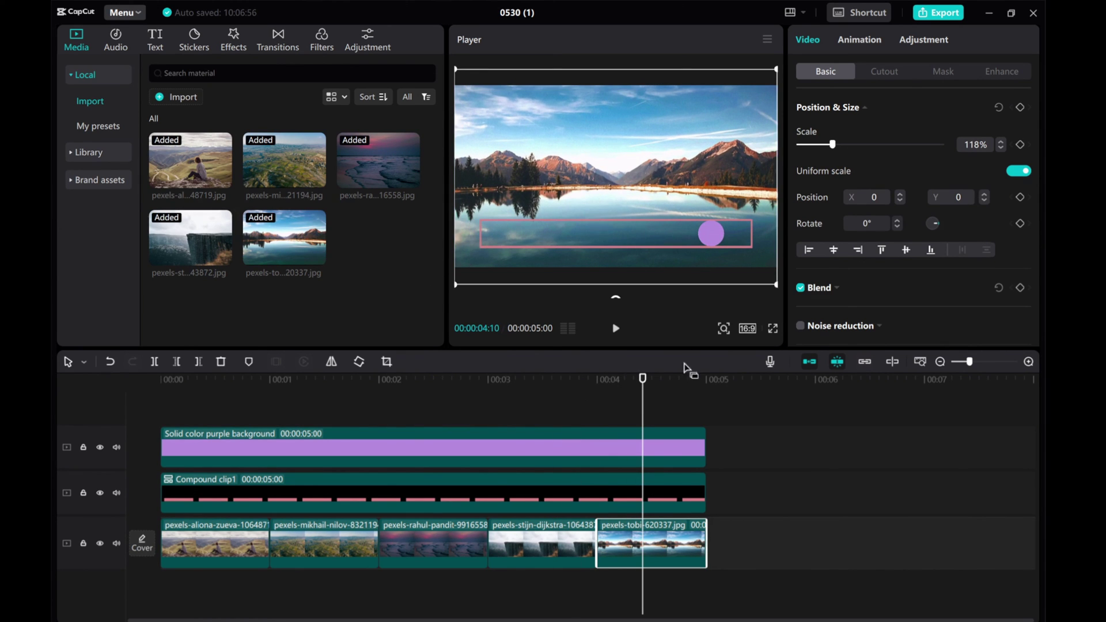
pyautogui.click(639, 399)
pyautogui.moveTo(641, 399); pyautogui.dragTo(115, 403)
# Step: Apply the Left Zoom combo animation to the first photo clip
pyautogui.click(210, 550)
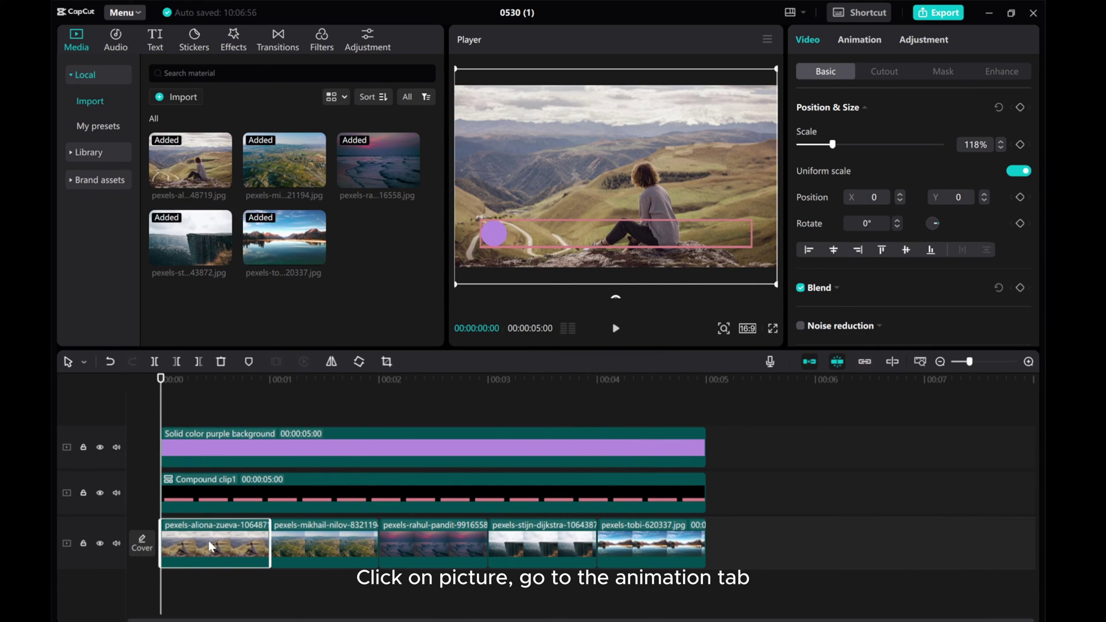
pyautogui.click(855, 46)
pyautogui.click(987, 72)
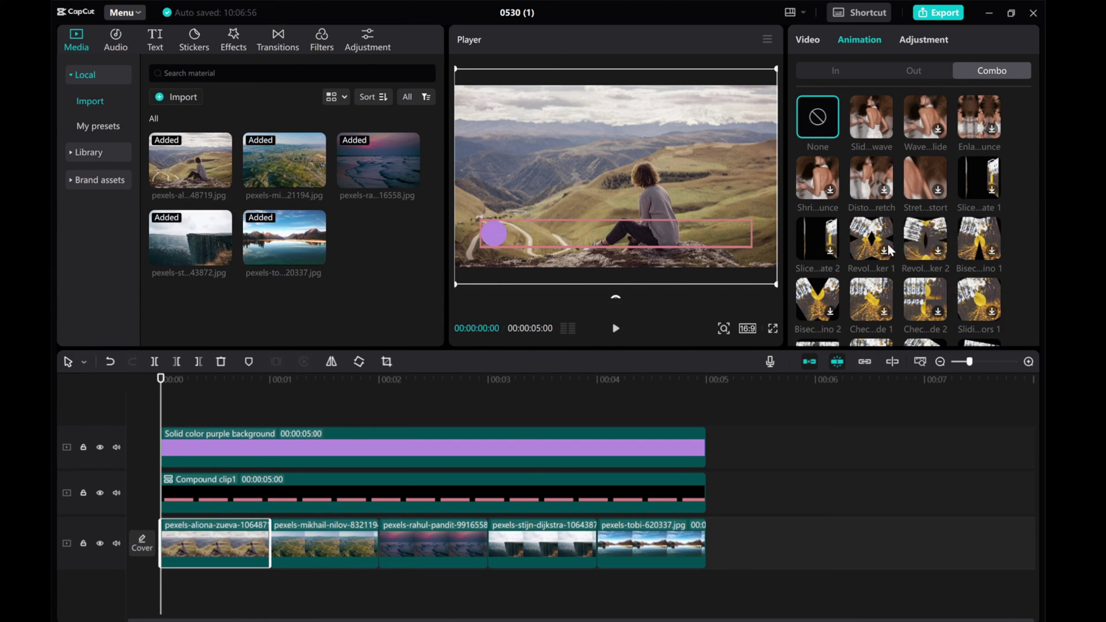
pyautogui.scroll(-5, 922, 259)
pyautogui.scroll(-5, 888, 247)
pyautogui.scroll(-5, 887, 247)
pyautogui.scroll(-1, 886, 261)
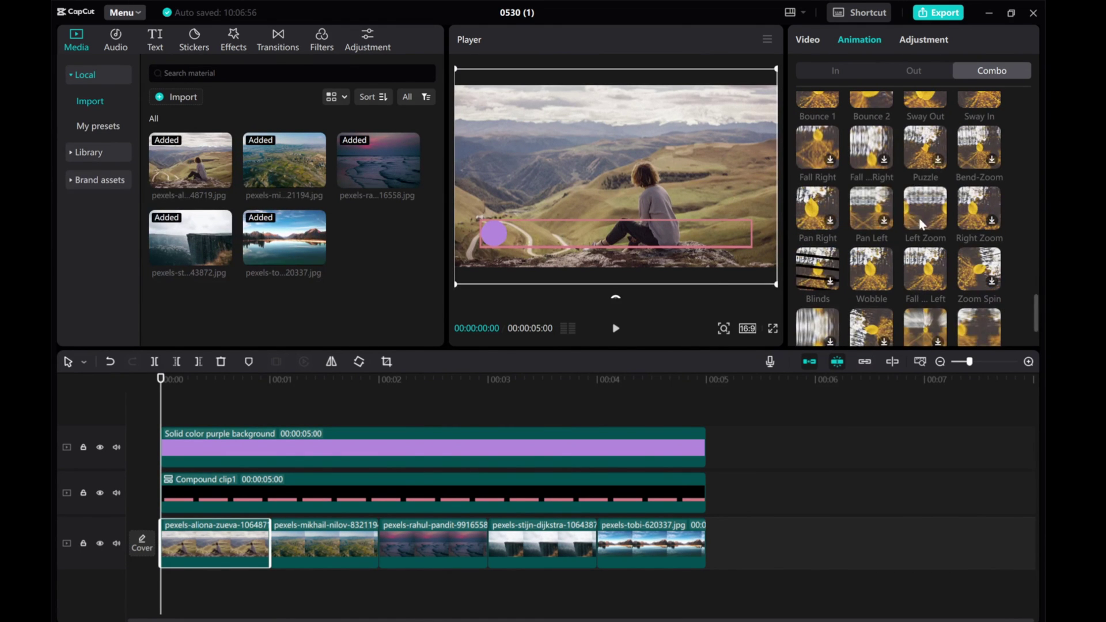
pyautogui.click(922, 214)
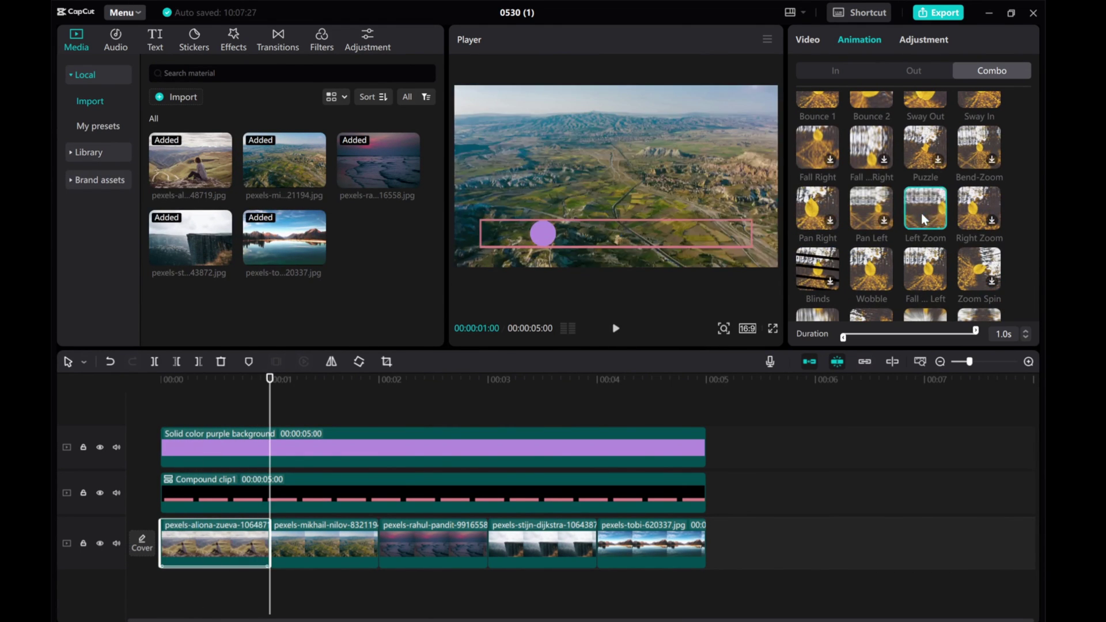
# Step: Apply Left Zoom to the second through fifth photo clips
pyautogui.click(333, 542)
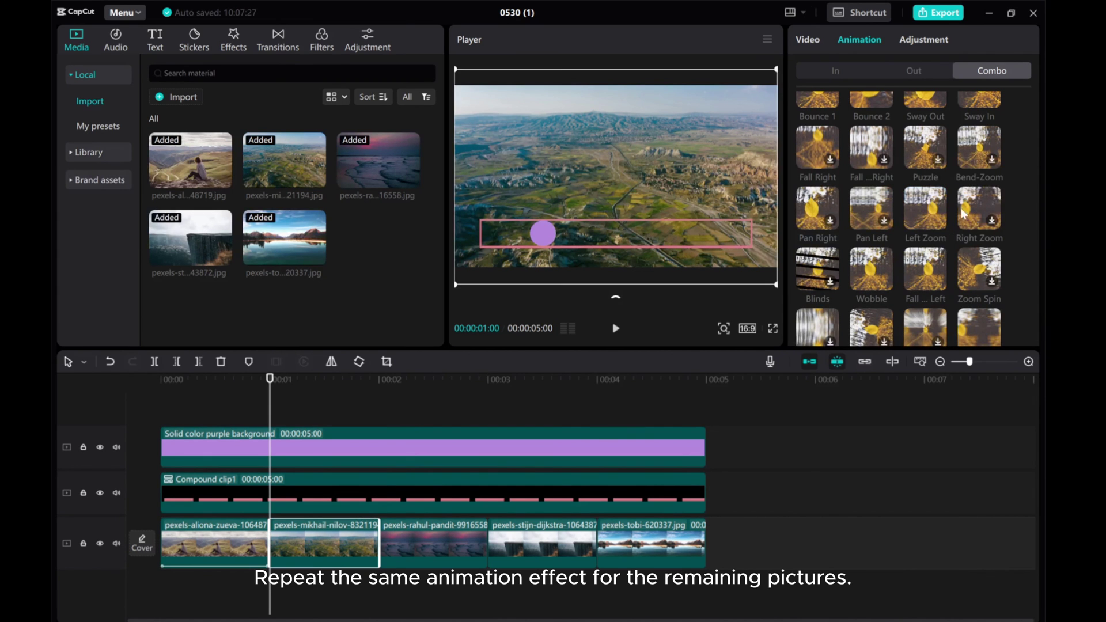
pyautogui.click(924, 221)
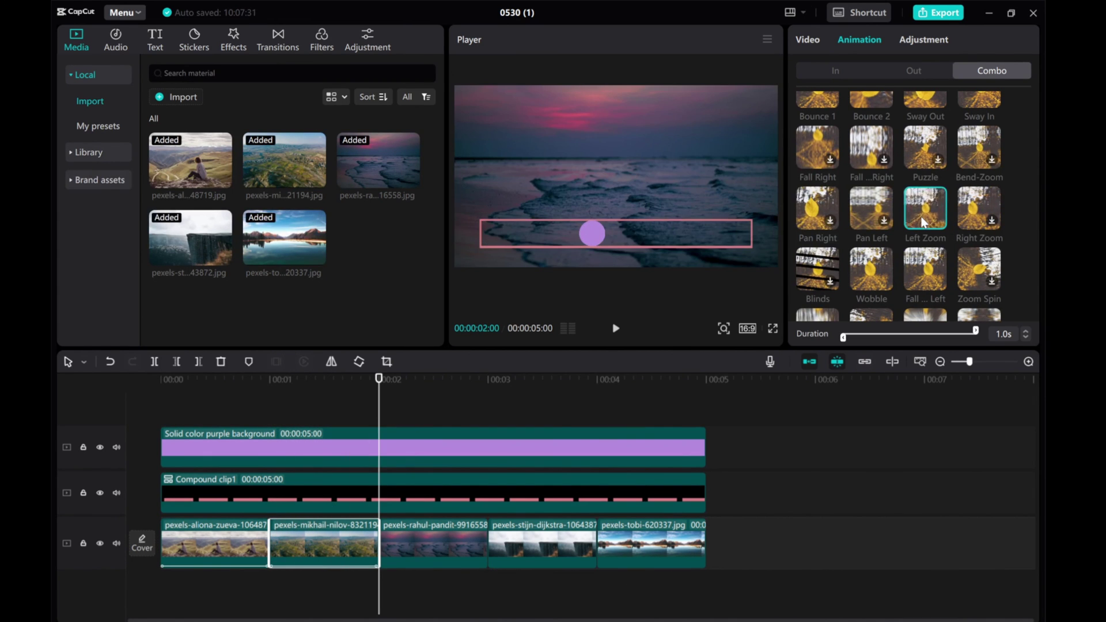
pyautogui.click(406, 547)
pyautogui.click(924, 225)
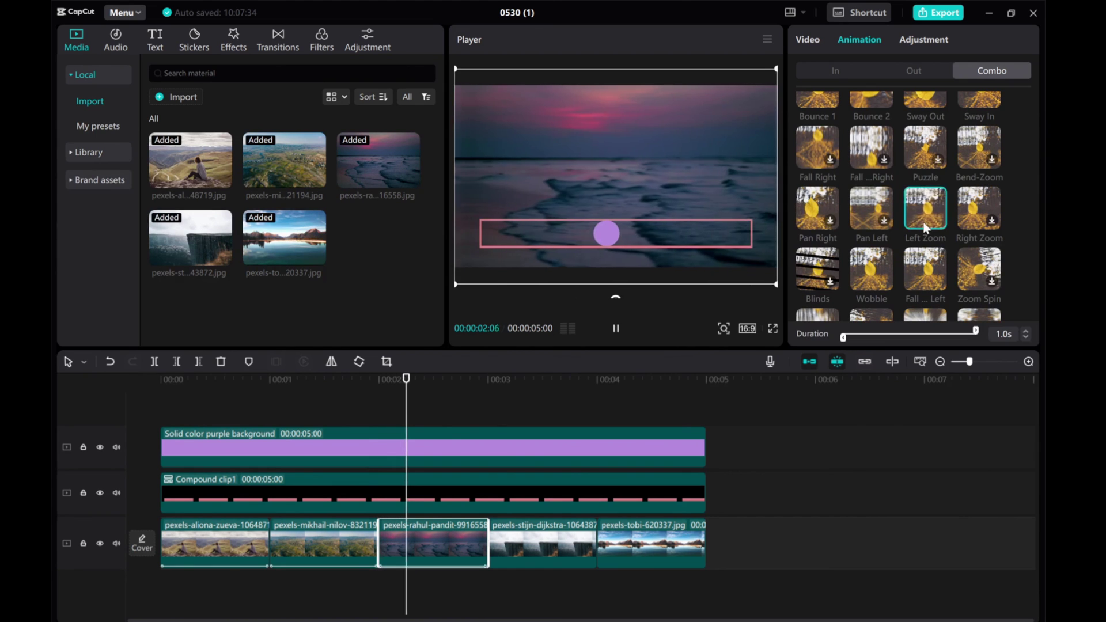
pyautogui.click(540, 543)
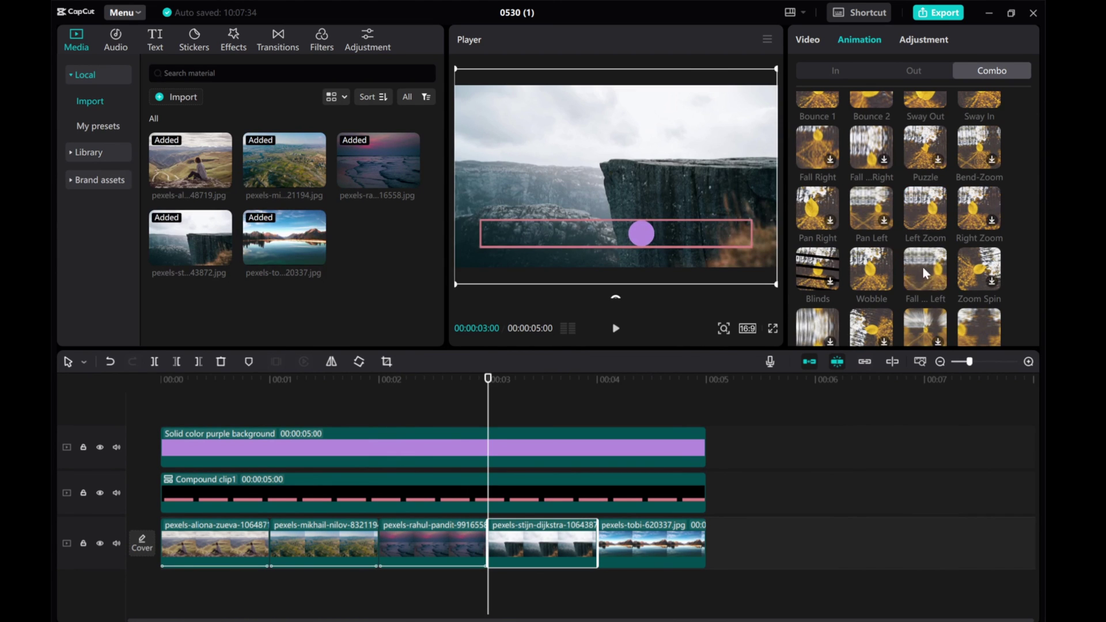
pyautogui.click(918, 216)
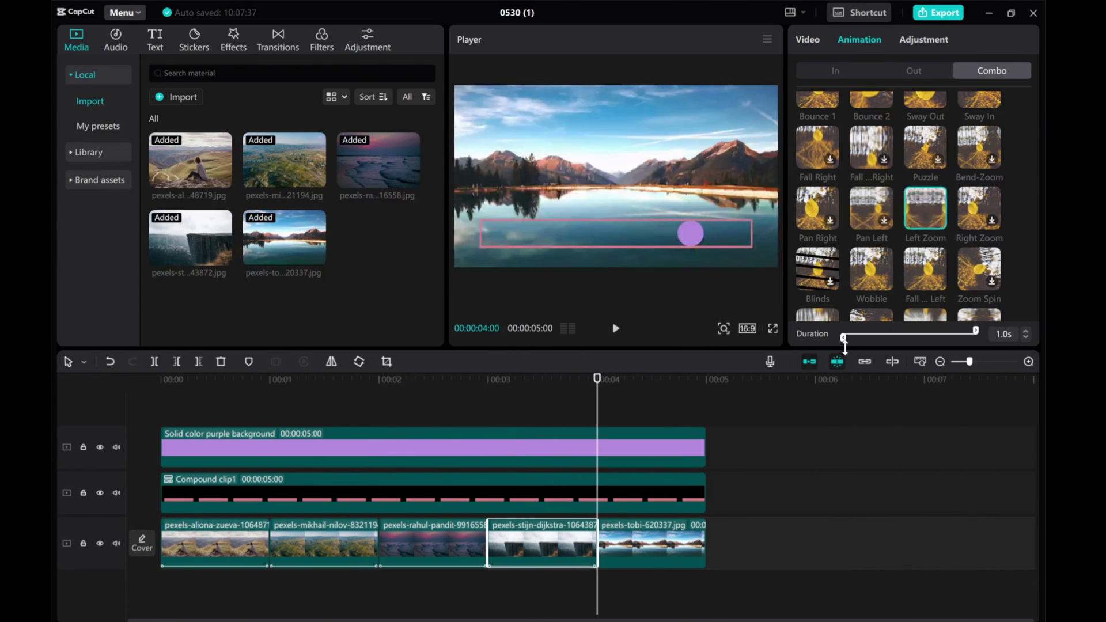
pyautogui.click(642, 547)
pyautogui.click(927, 215)
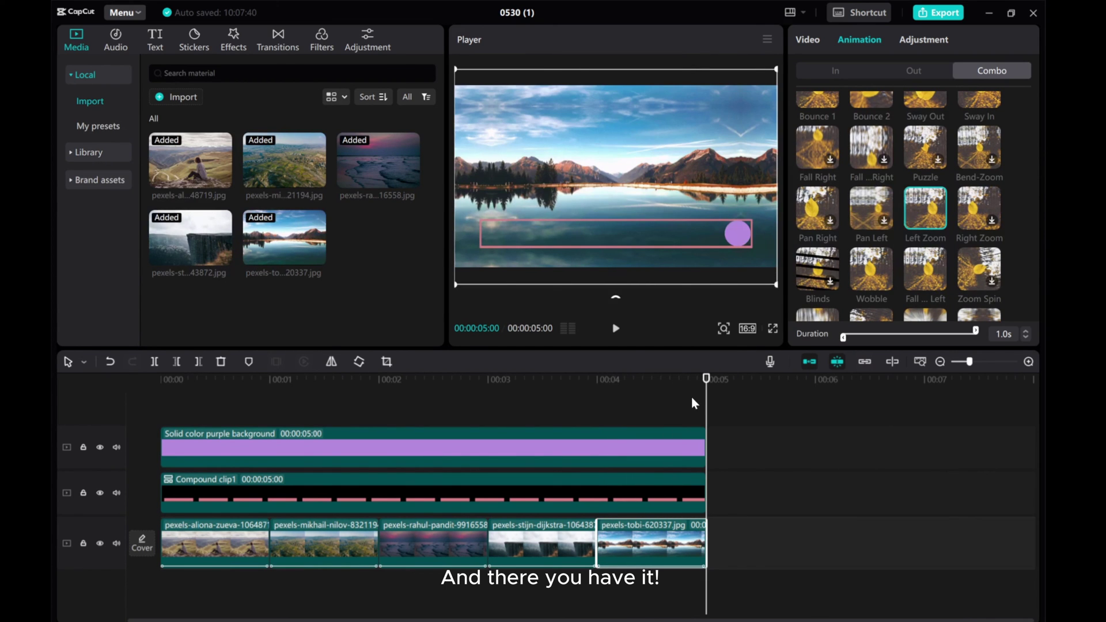
# Step: Rewind to 0, deselect all clips, and play the finished slideshow twice from the start
pyautogui.moveTo(706, 396); pyautogui.dragTo(69, 400)
pyautogui.click(188, 402)
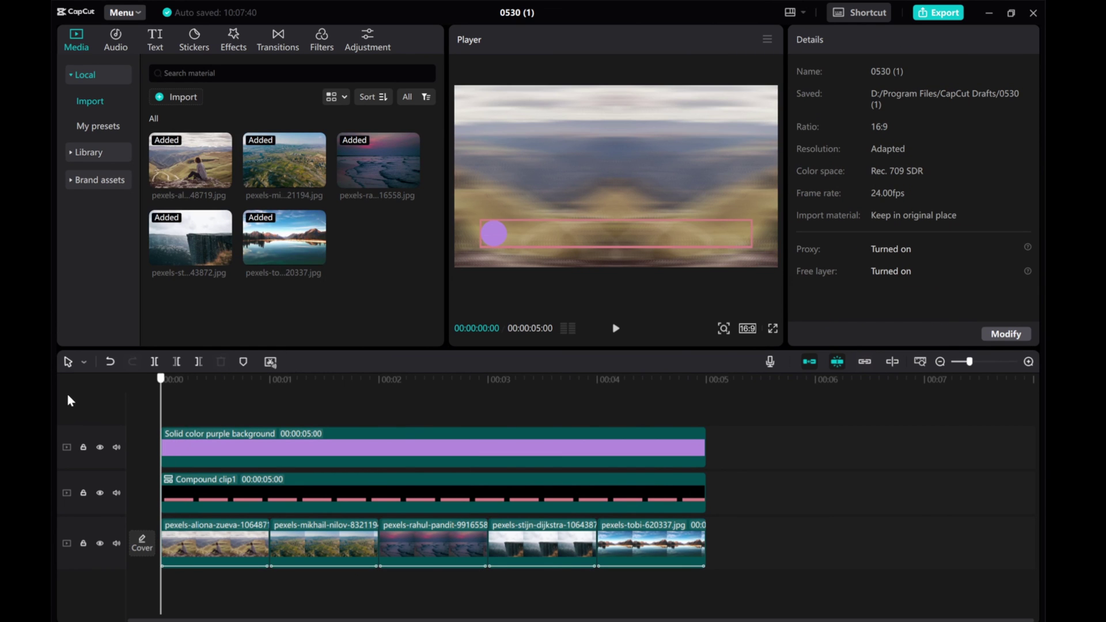
pyautogui.click(615, 329)
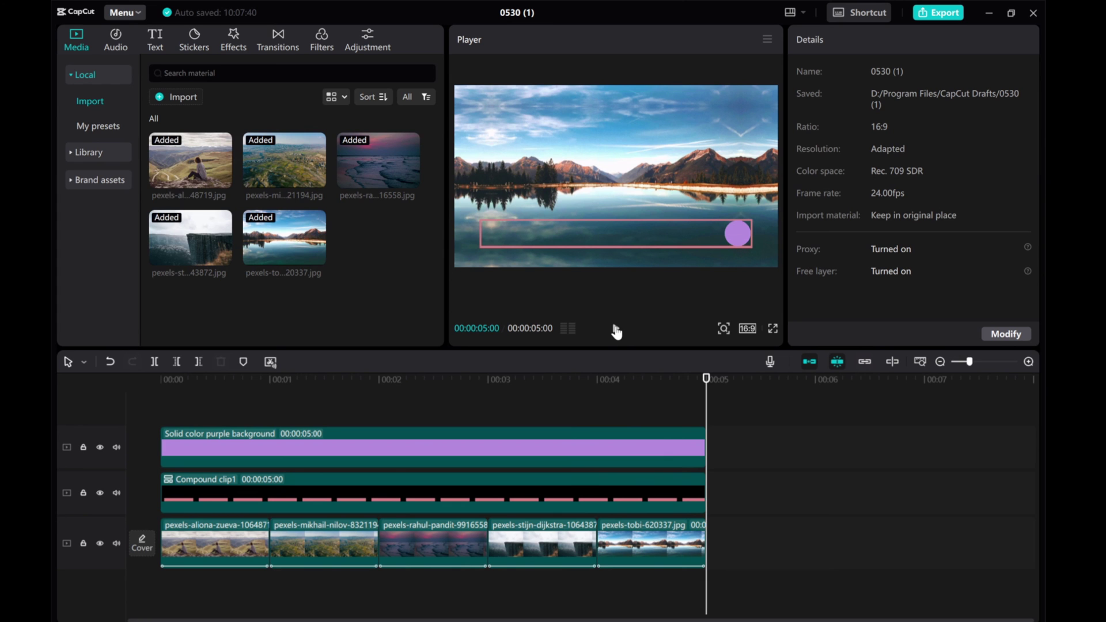
pyautogui.click(616, 330)
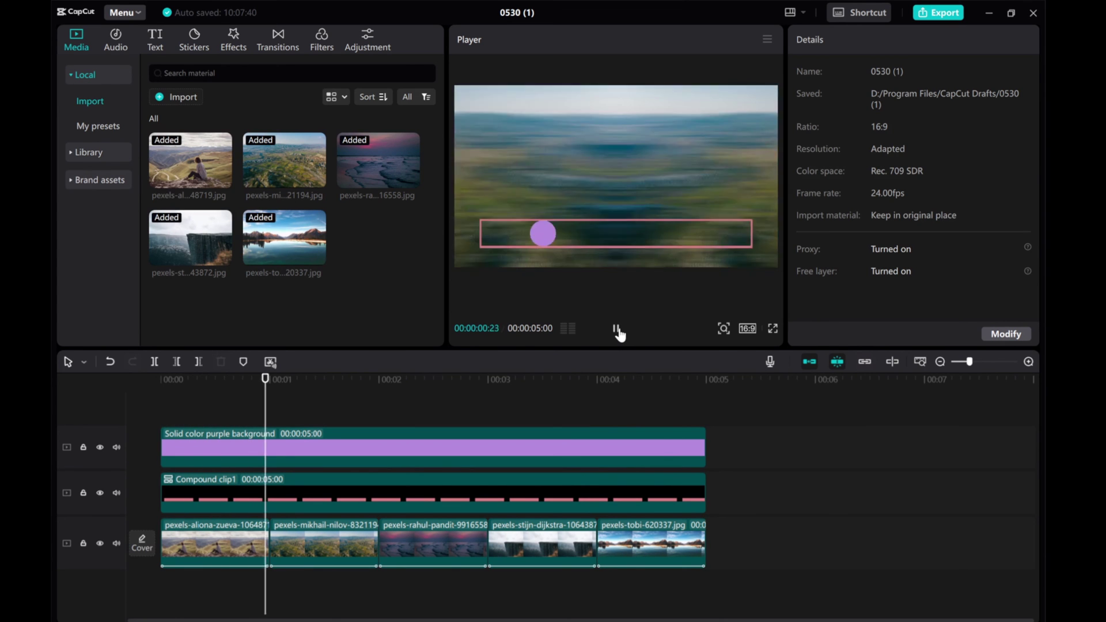